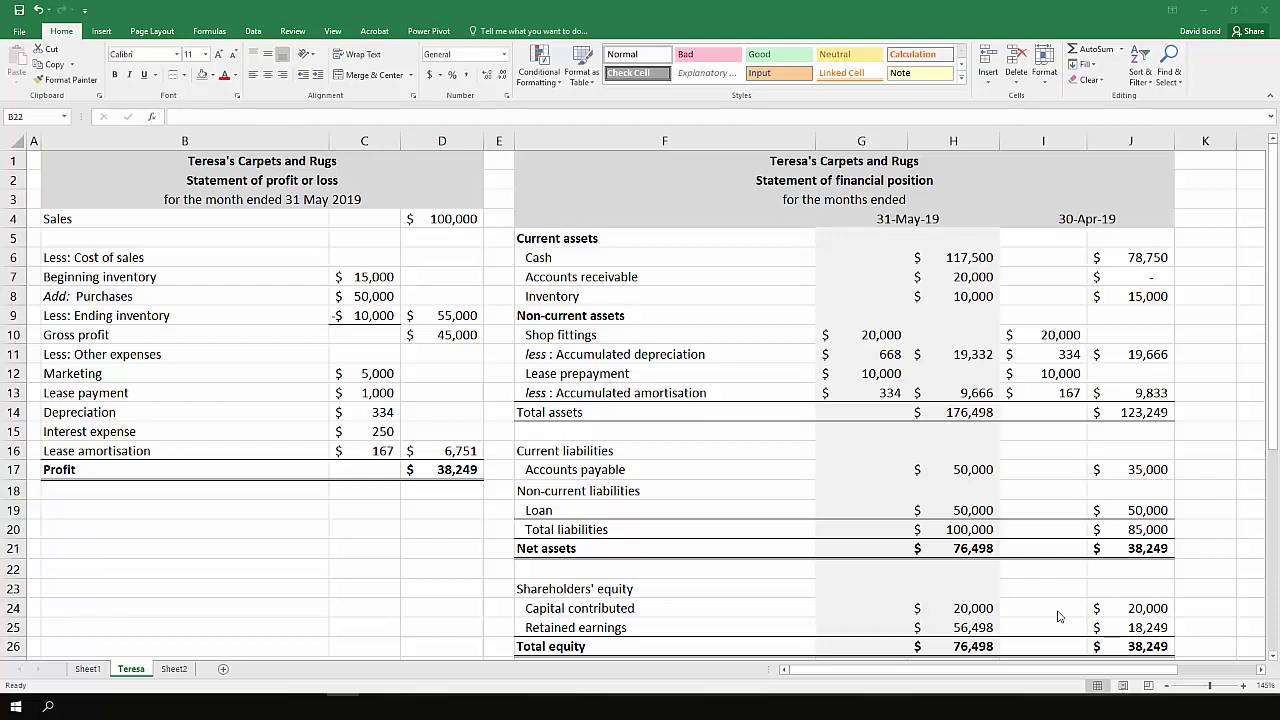
Enter the labels "Receipts from customers" in B20 and "Payments to suppliers" in B21, below the profit or loss statement
left_click(155, 529)
type("Receipts fr")
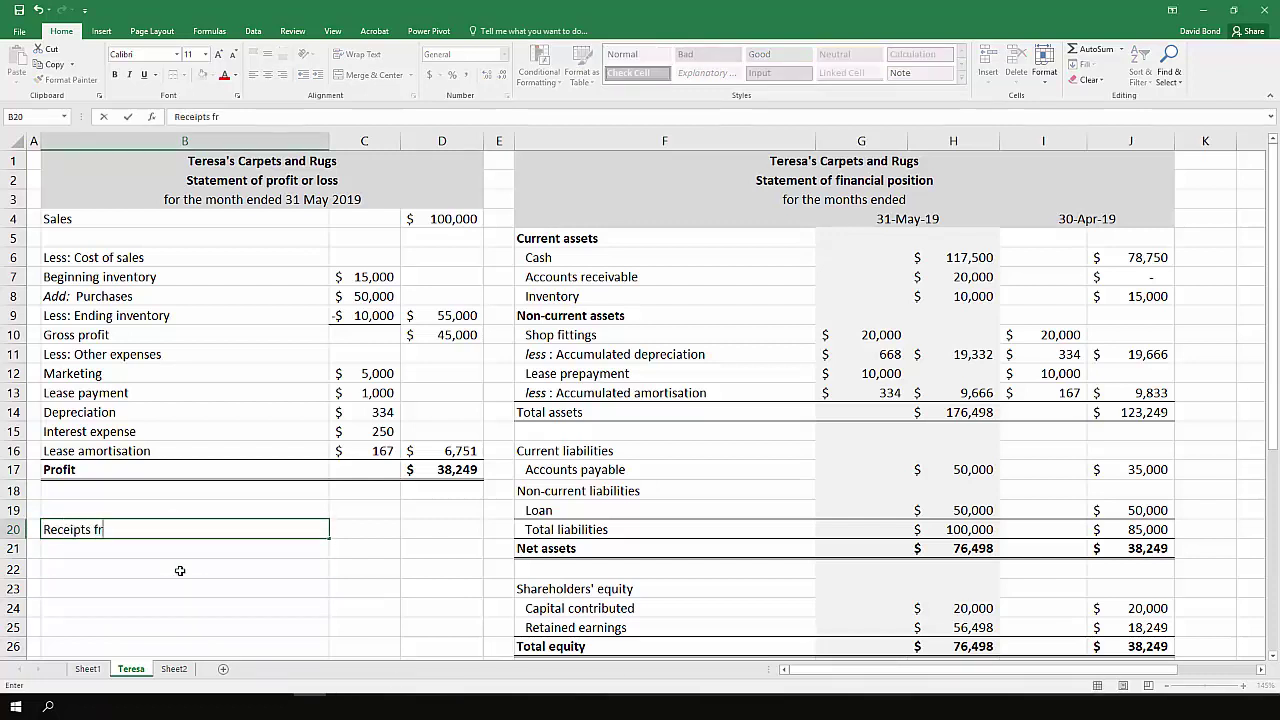
type("om customers")
key("Return")
type("Payments ")
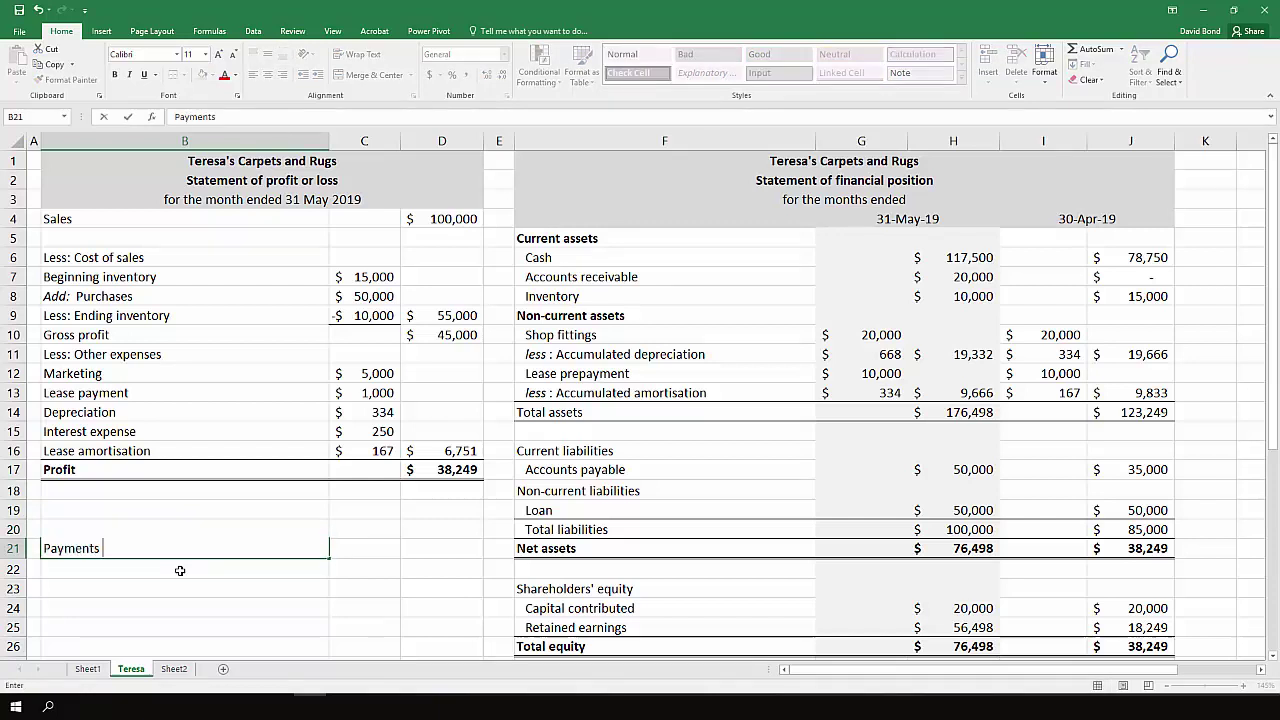
type("to suppliers")
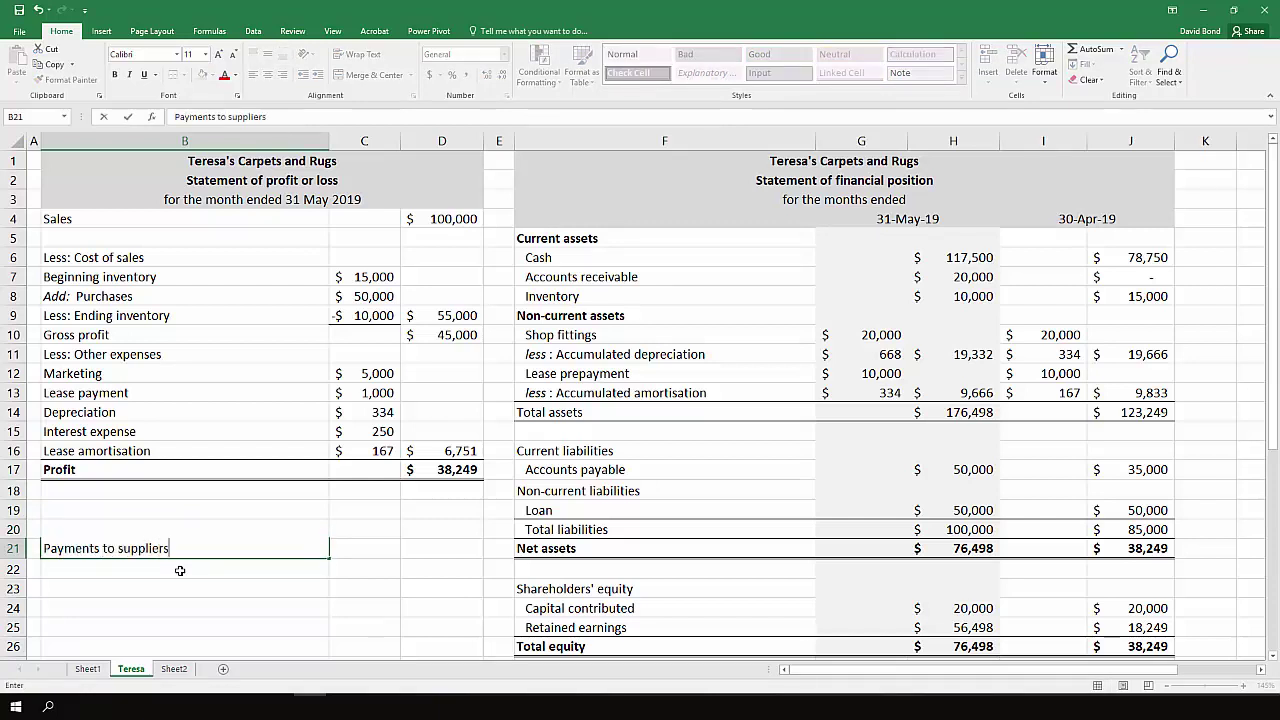
key("Return")
Append "(inventory)" to the "Payments to suppliers" label in B21
left_click(177, 556)
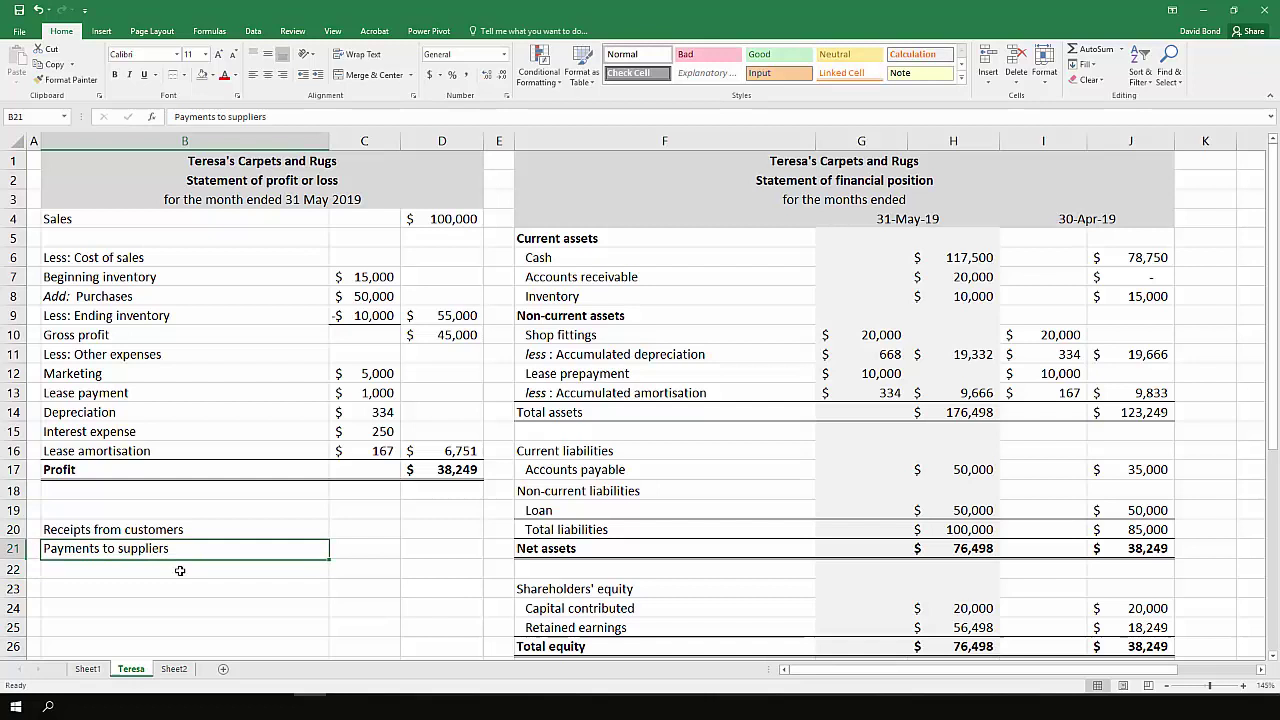
left_click(297, 116)
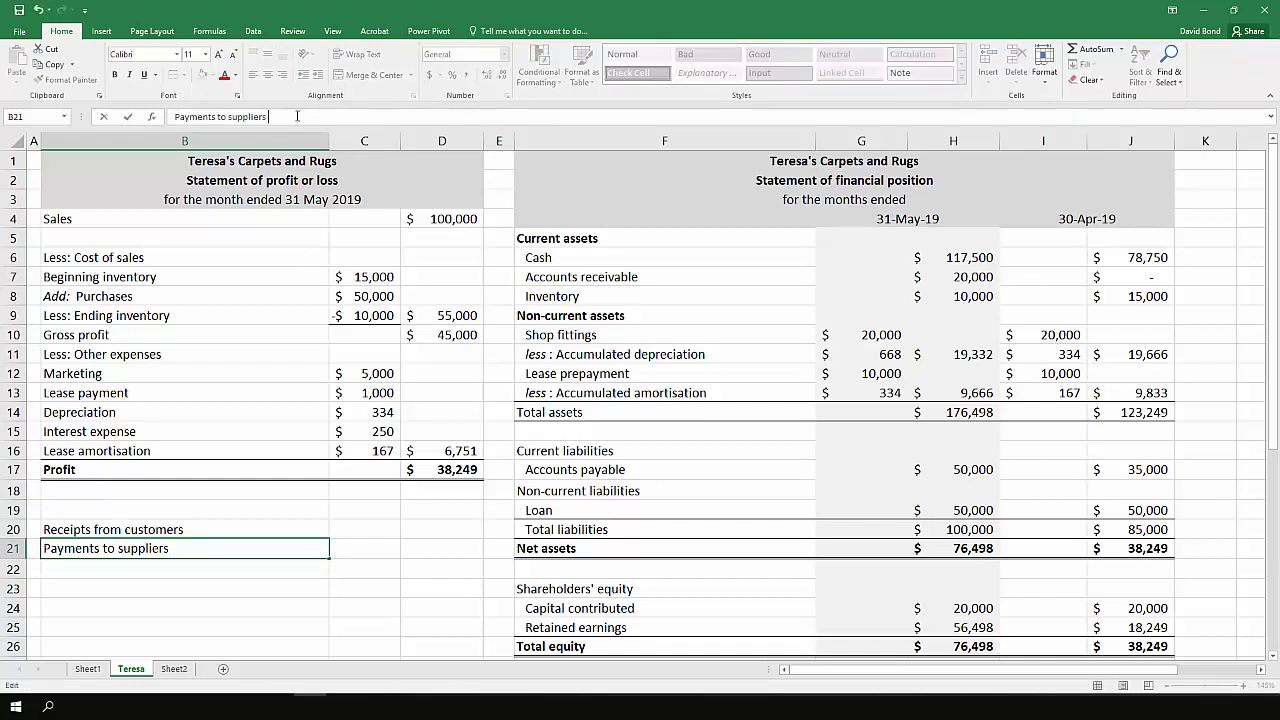
type("(inventory)")
key("Return")
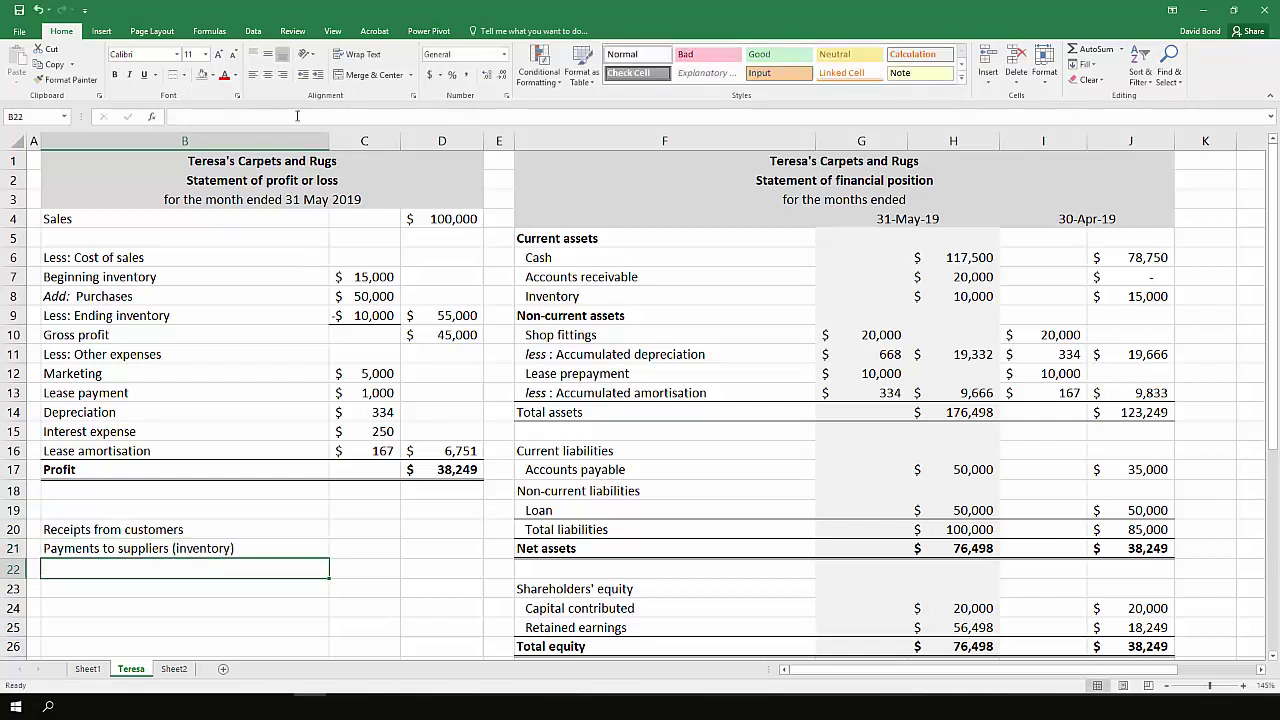
Add the labels "Payments to employees and others", "Interest paid" and "Tax paid" in cells B22 to B24
type("Payments to ")
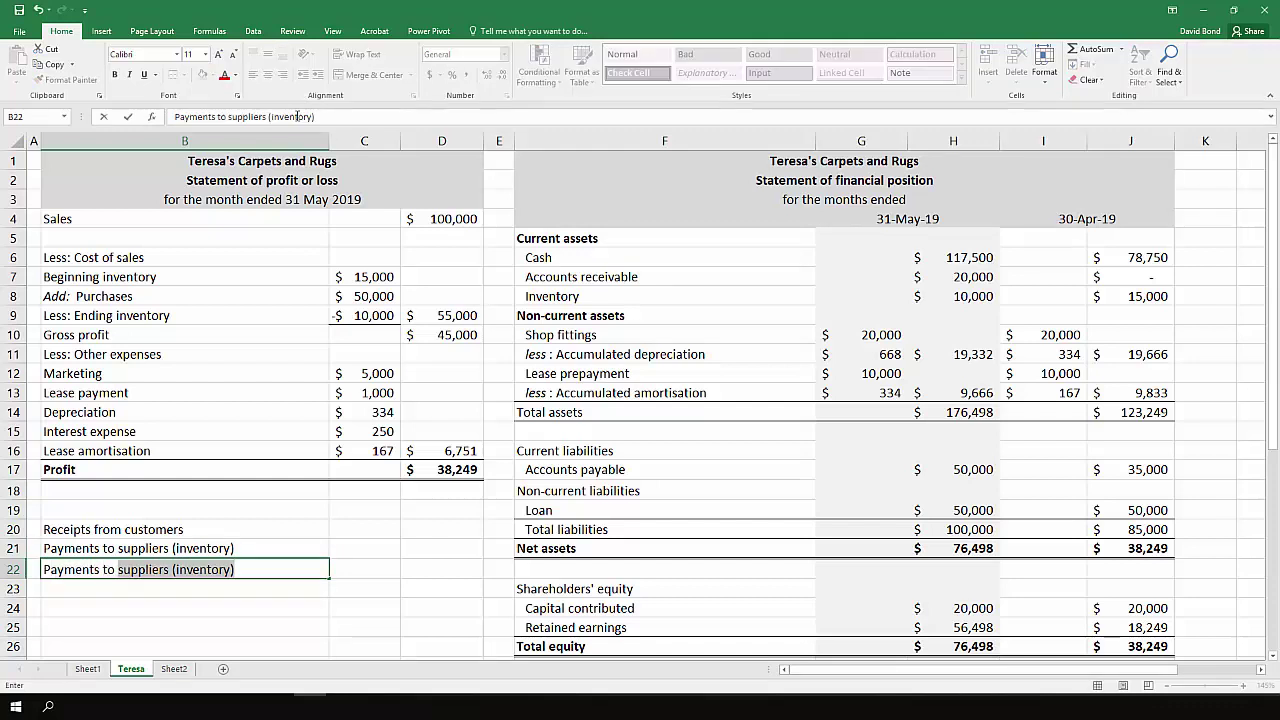
type("employe")
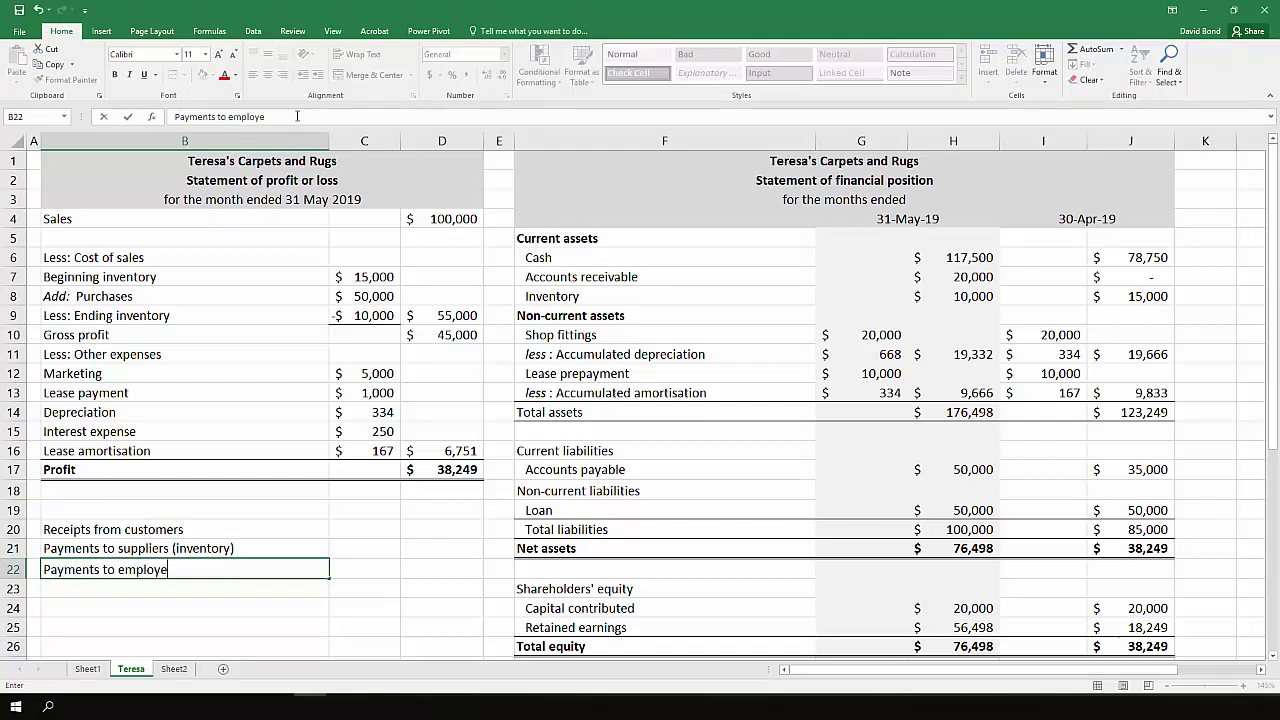
type("es and others")
key("Return")
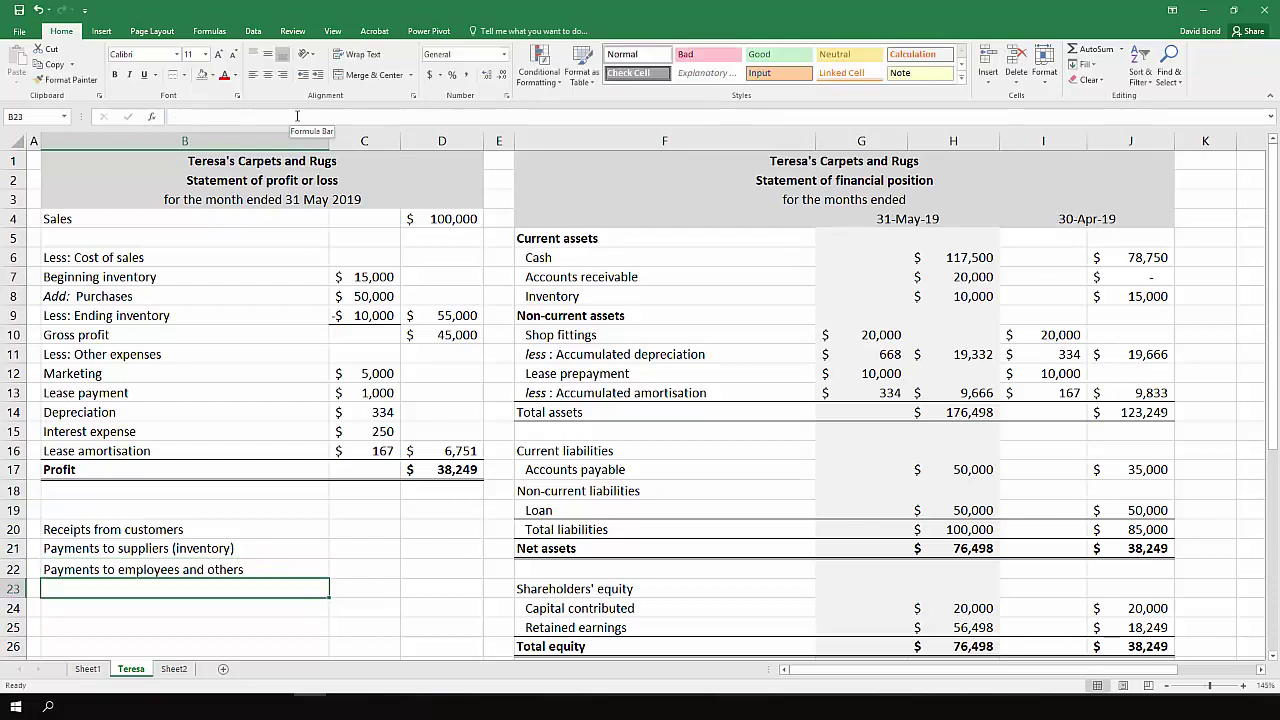
type("Intere")
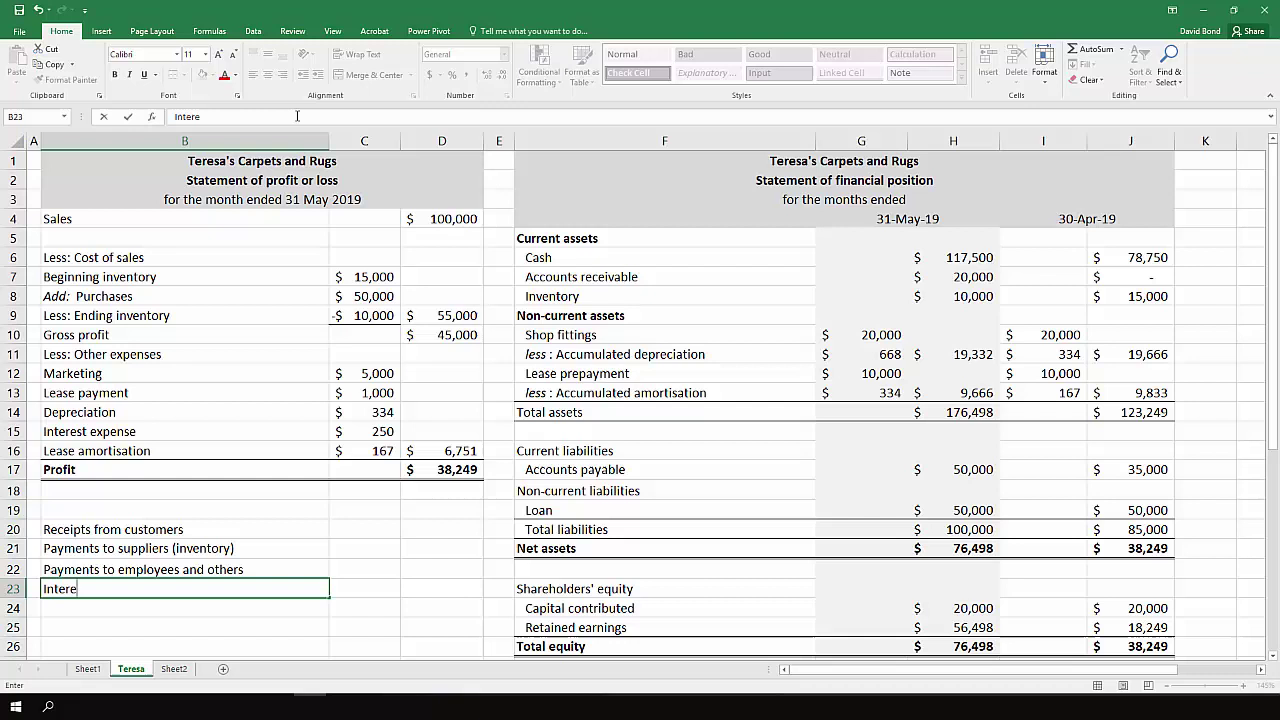
type("st paid")
key("Return")
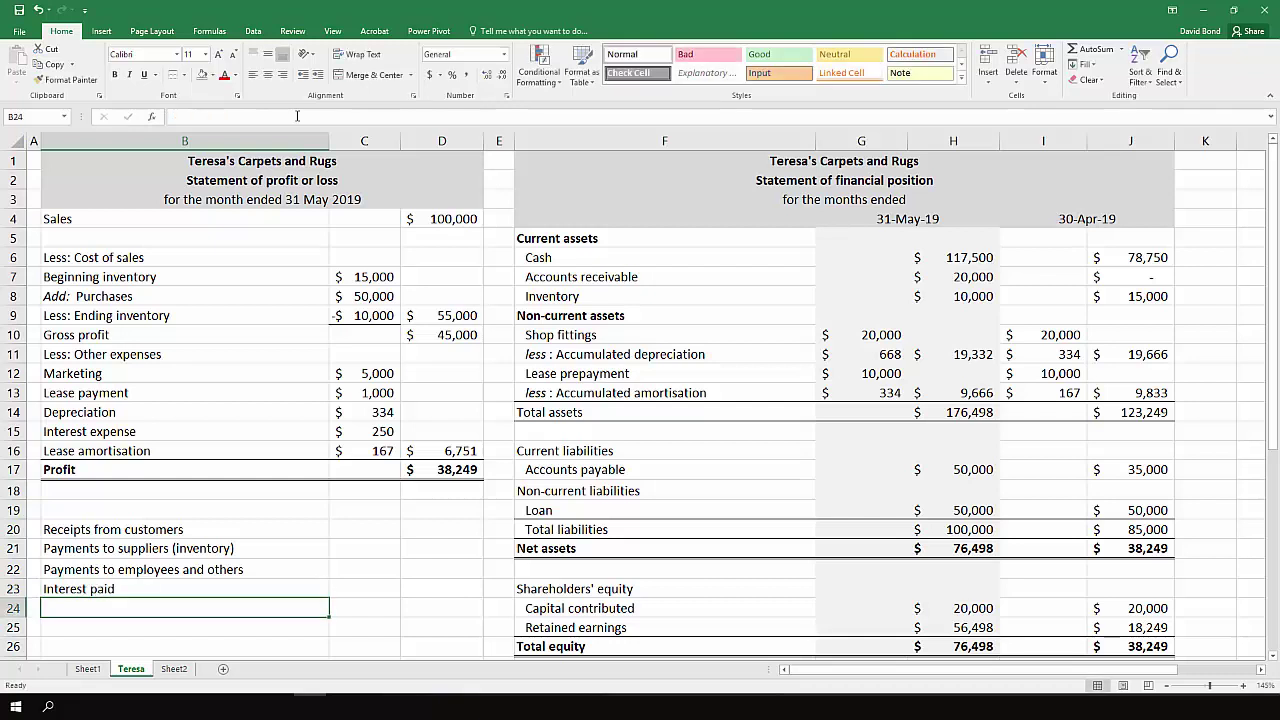
type("Tax paid")
key("Tab")
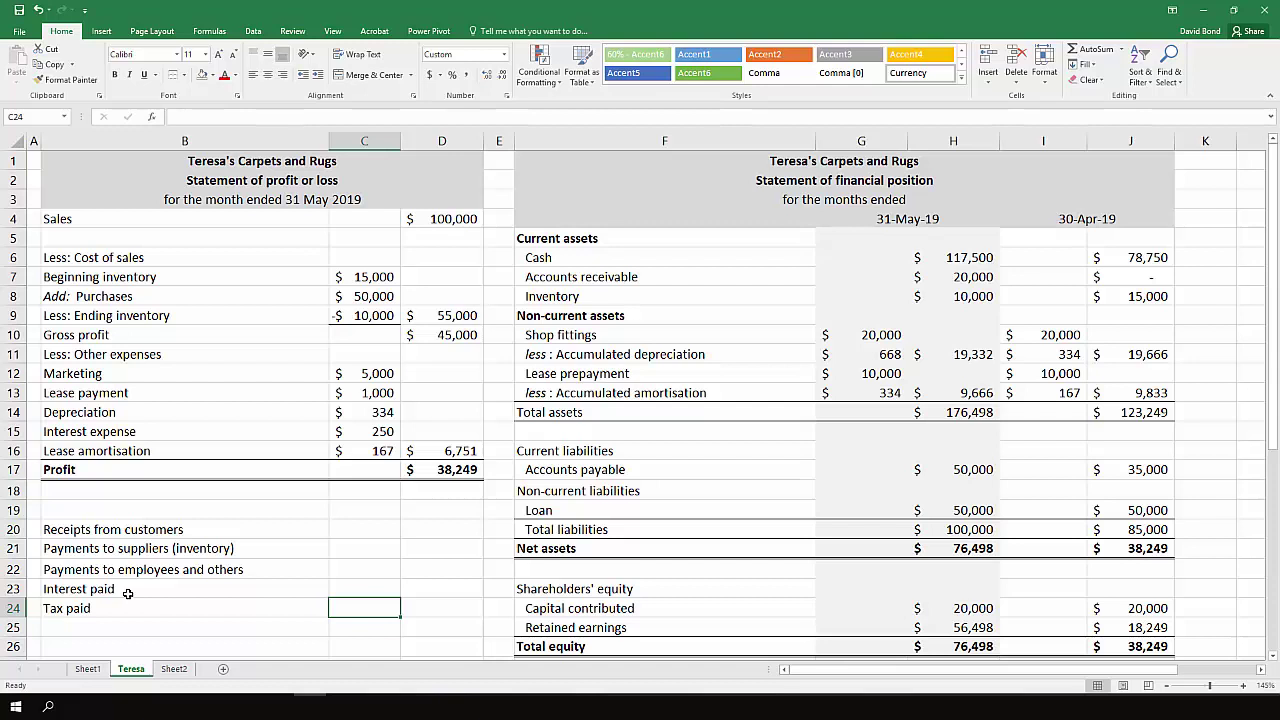
Highlight the Sales row (B4:D4) and the Accounts receivable row (F7:J7) with a yellow fill
left_click(360, 531)
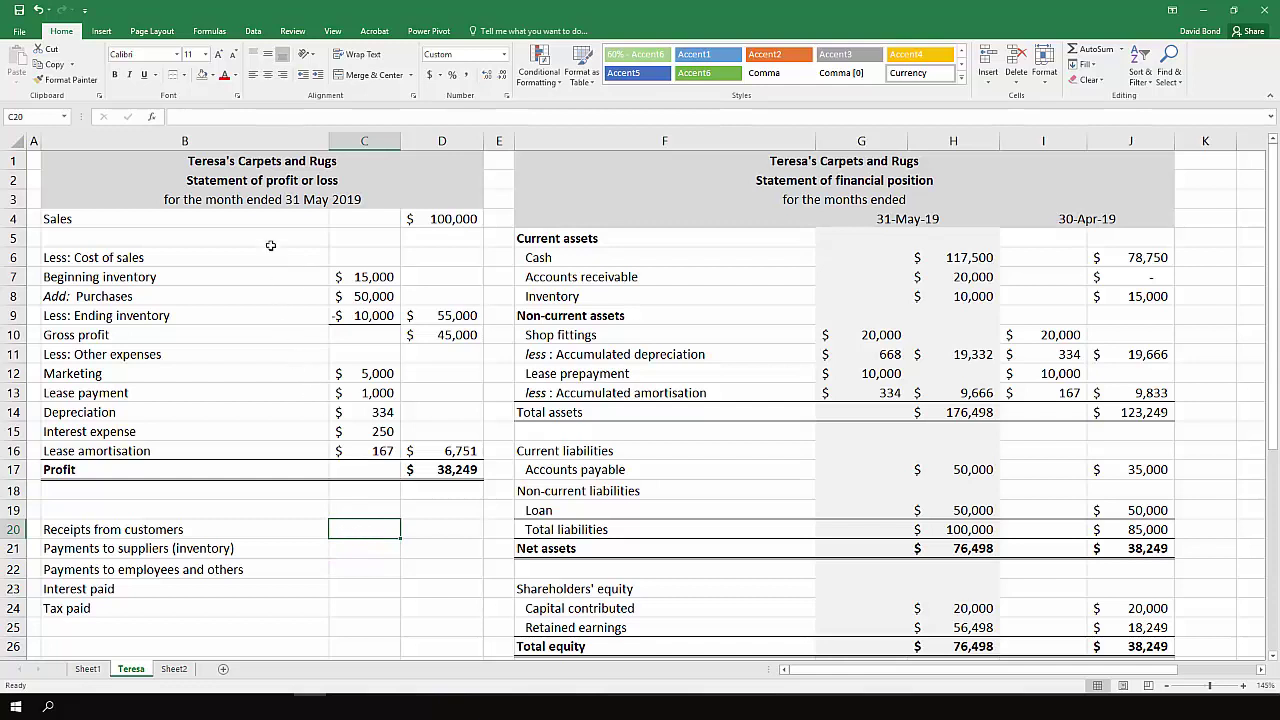
left_click_drag(285, 219, 440, 219)
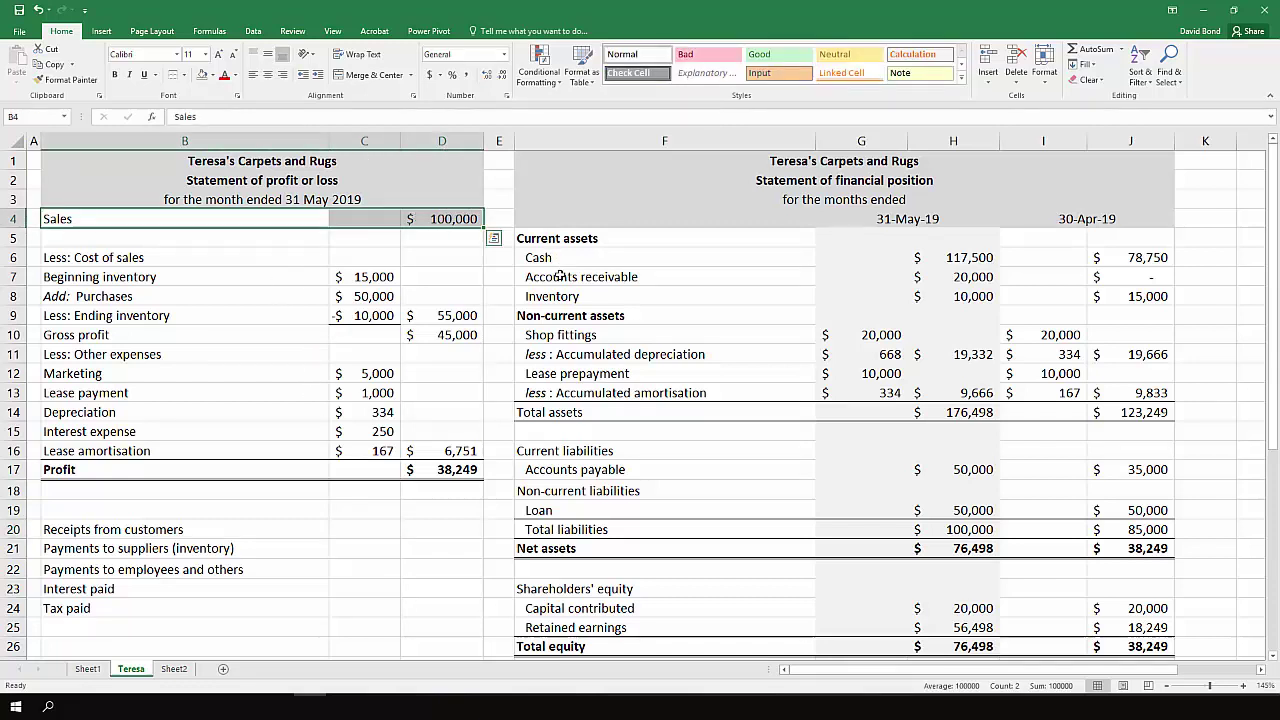
left_click_drag(600, 277, 1108, 268)
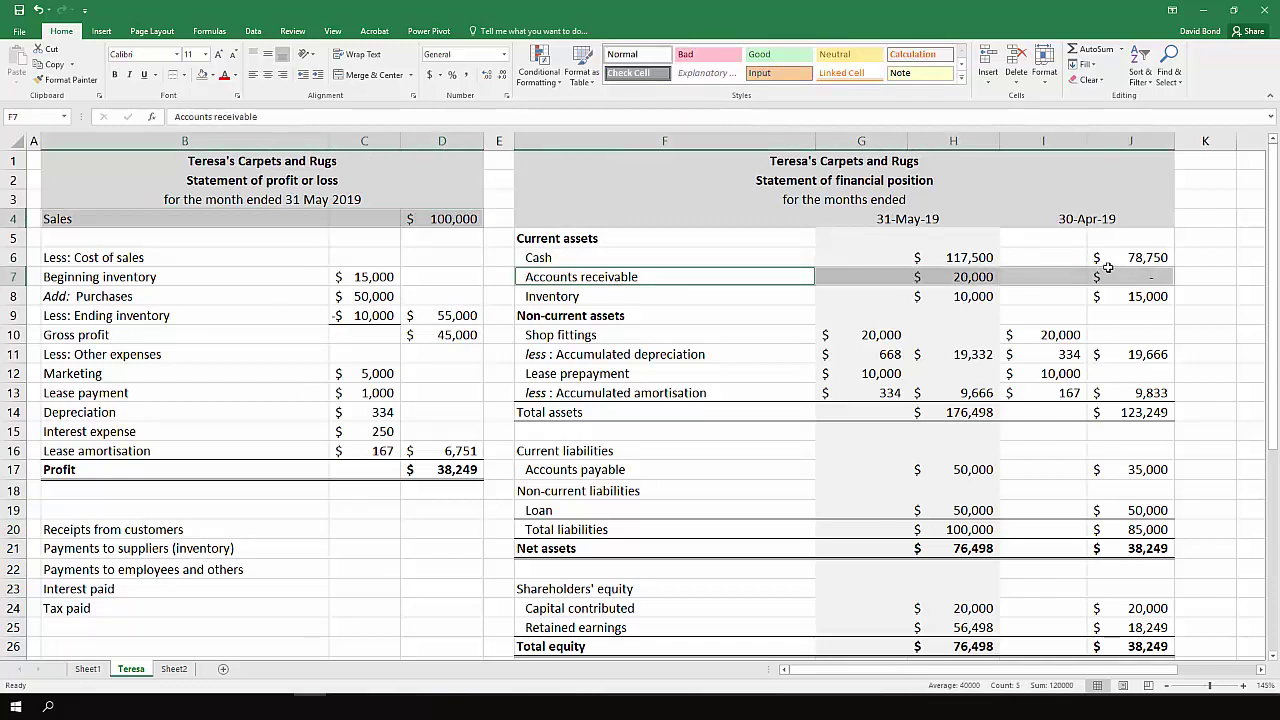
left_click(213, 82)
left_click(246, 181)
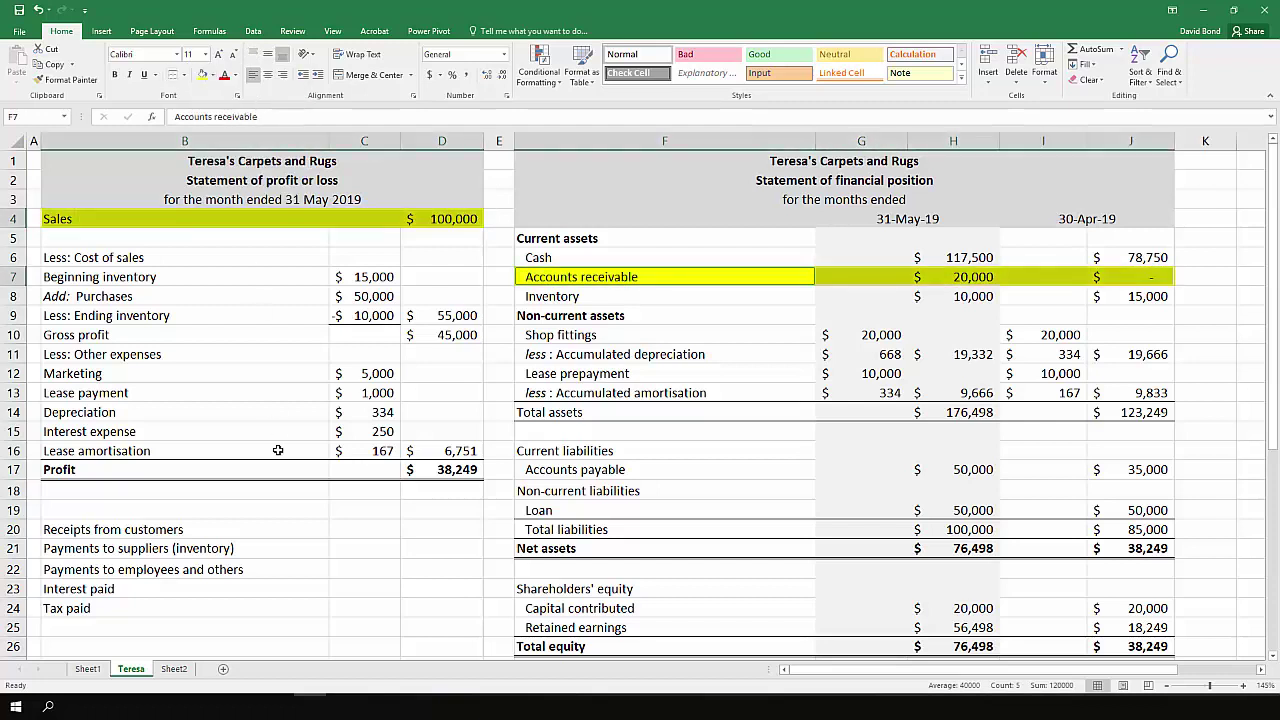
left_click(266, 560)
Calculate receipts from customers in C20 as April receivables plus sales minus May receivables, using =J7+D4-H7
left_click(441, 219)
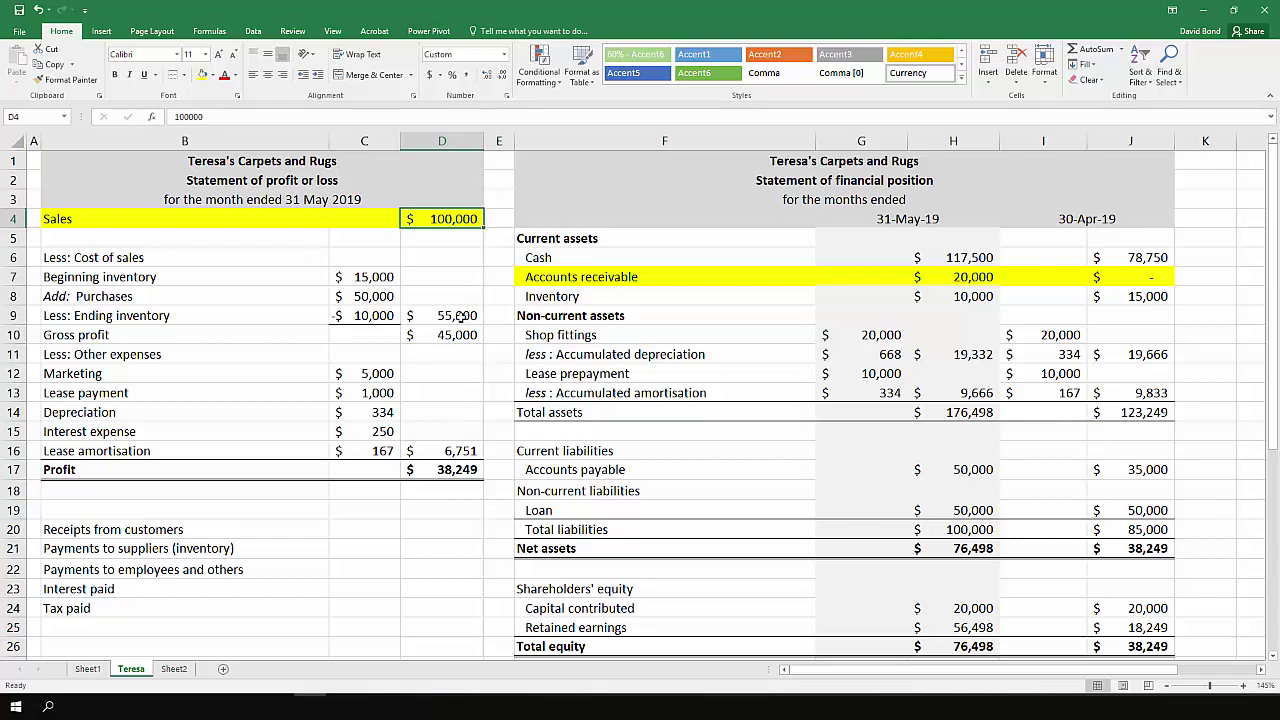
left_click(347, 532)
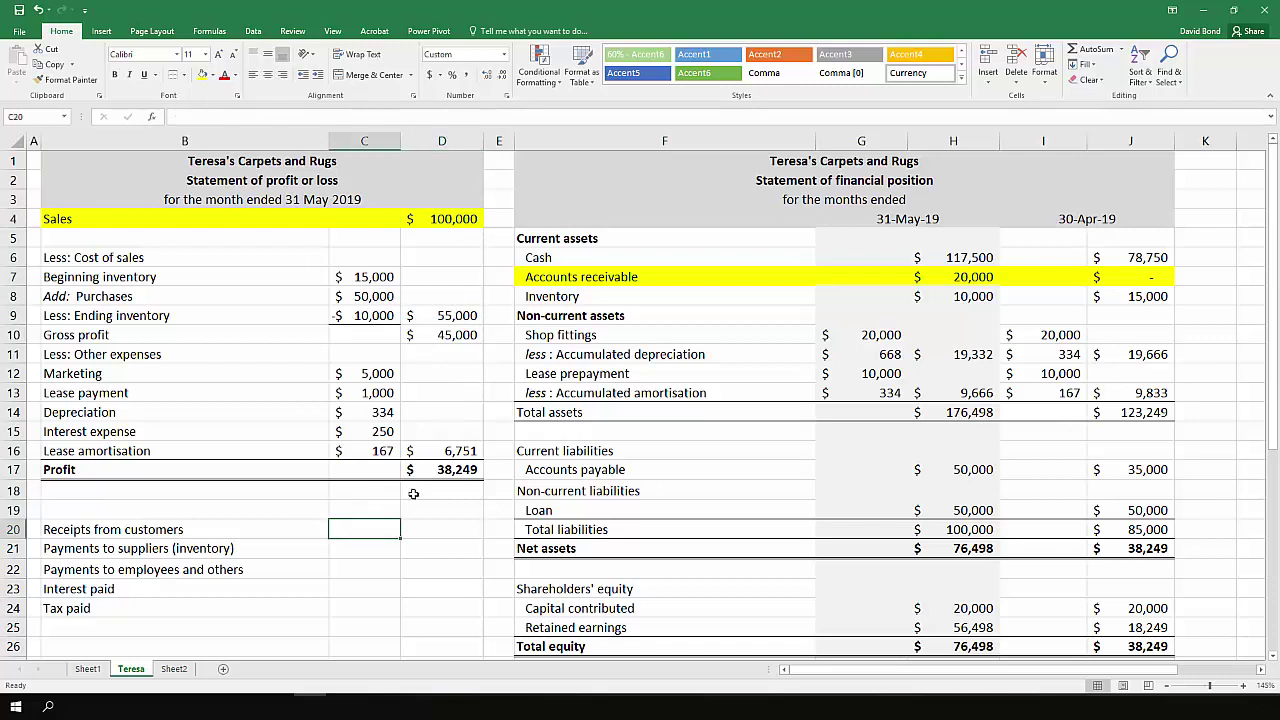
type("=")
left_click(1108, 277)
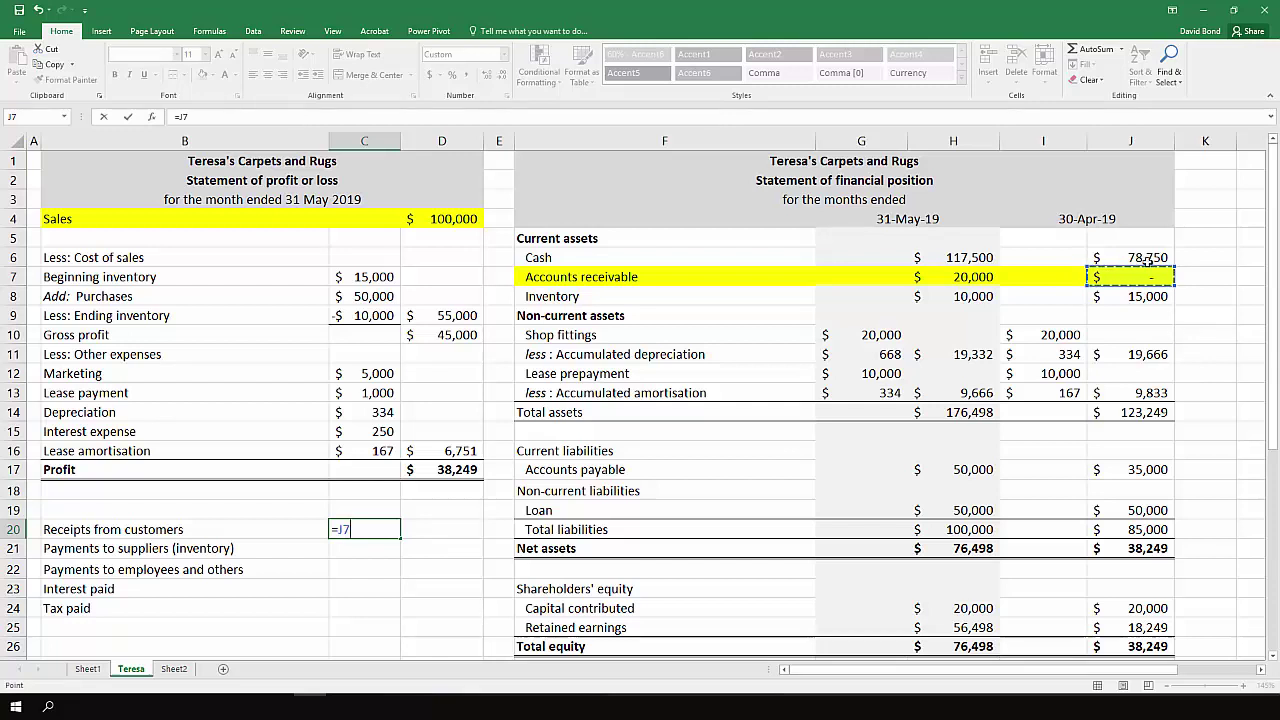
type("+")
left_click(468, 218)
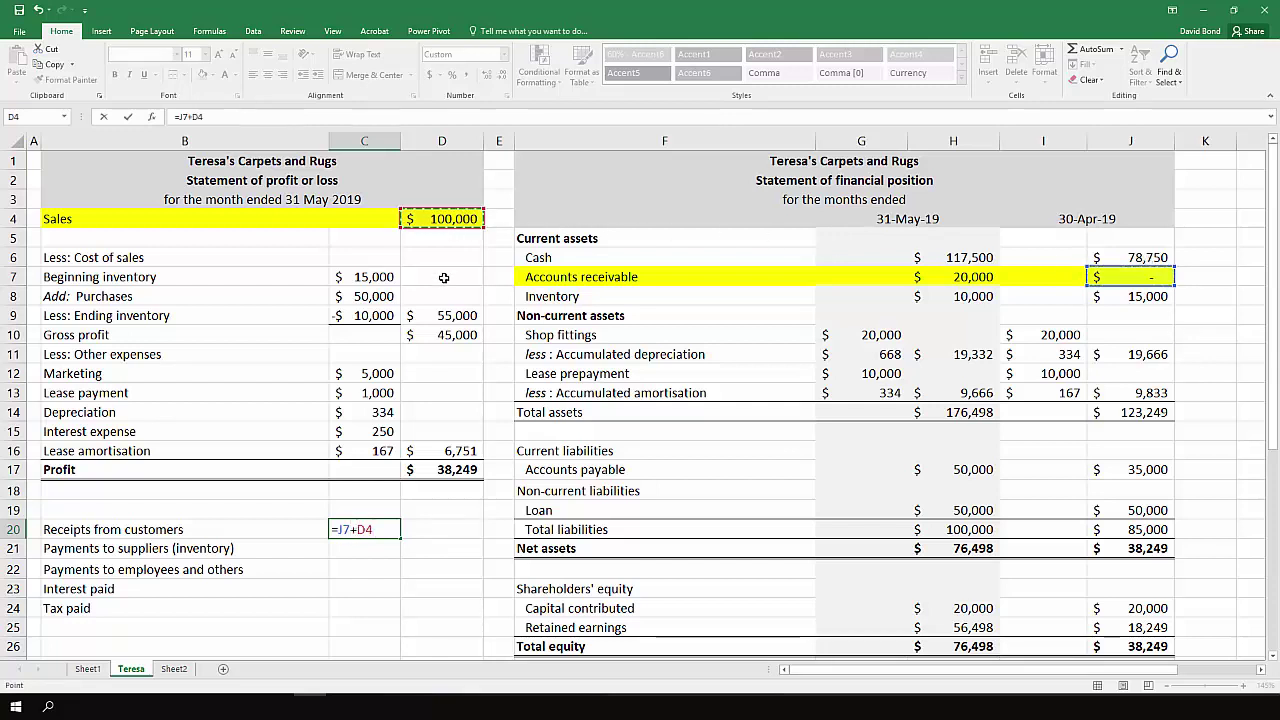
type("-")
left_click(962, 280)
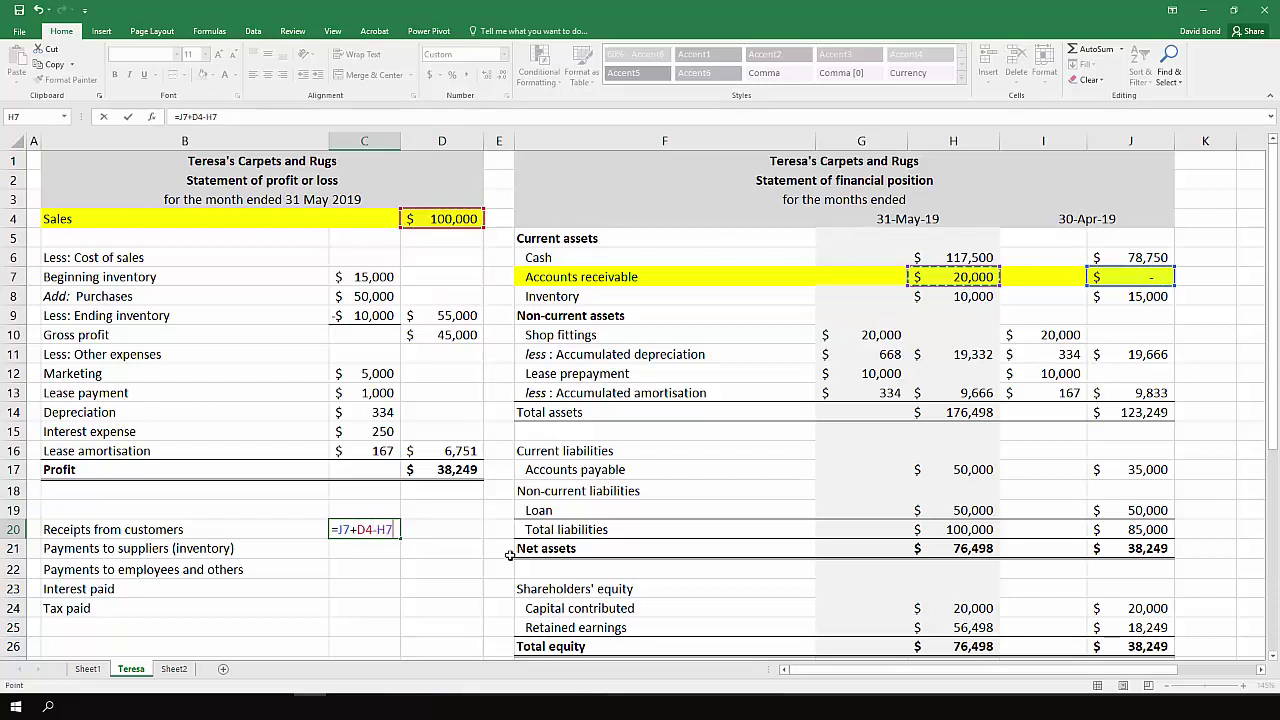
key("Return")
key("Up")
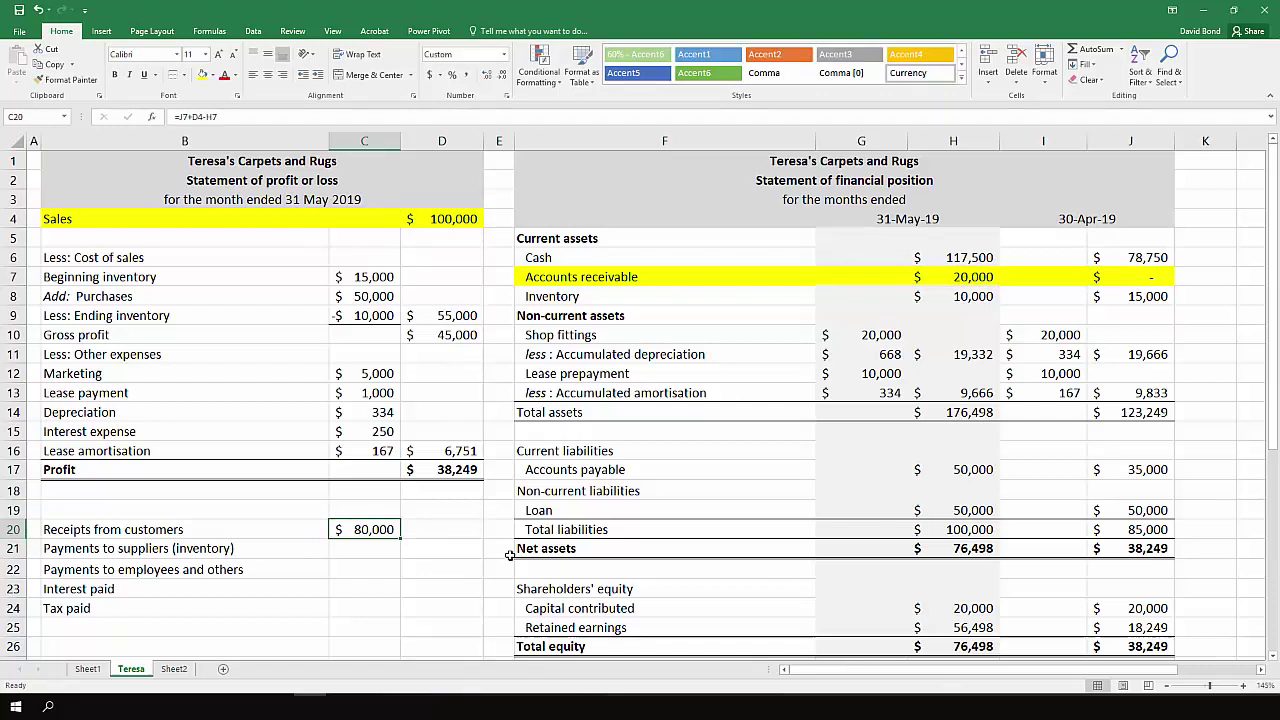
left_click(445, 229)
left_click(1161, 279, "ctrl")
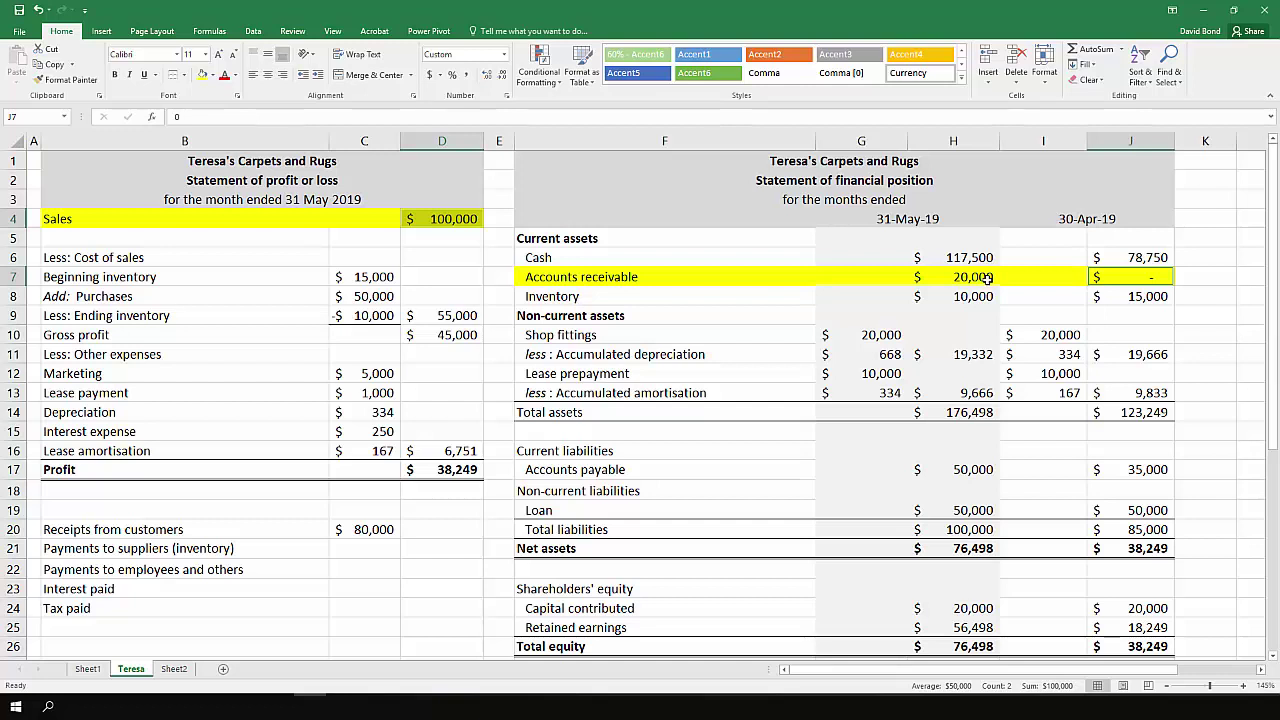
left_click(353, 553)
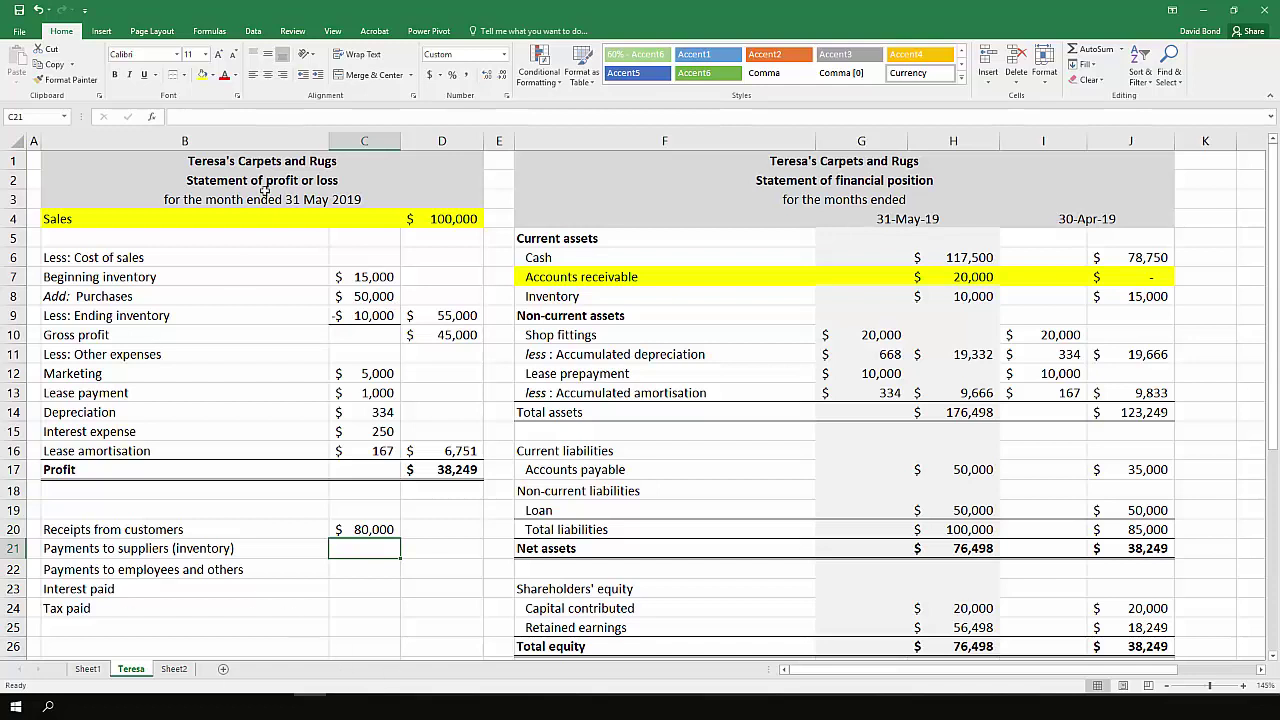
Highlight the Purchases row (B8:D8) and the Accounts payable row (F17:J17) with a light orange fill
left_click_drag(263, 299, 441, 298)
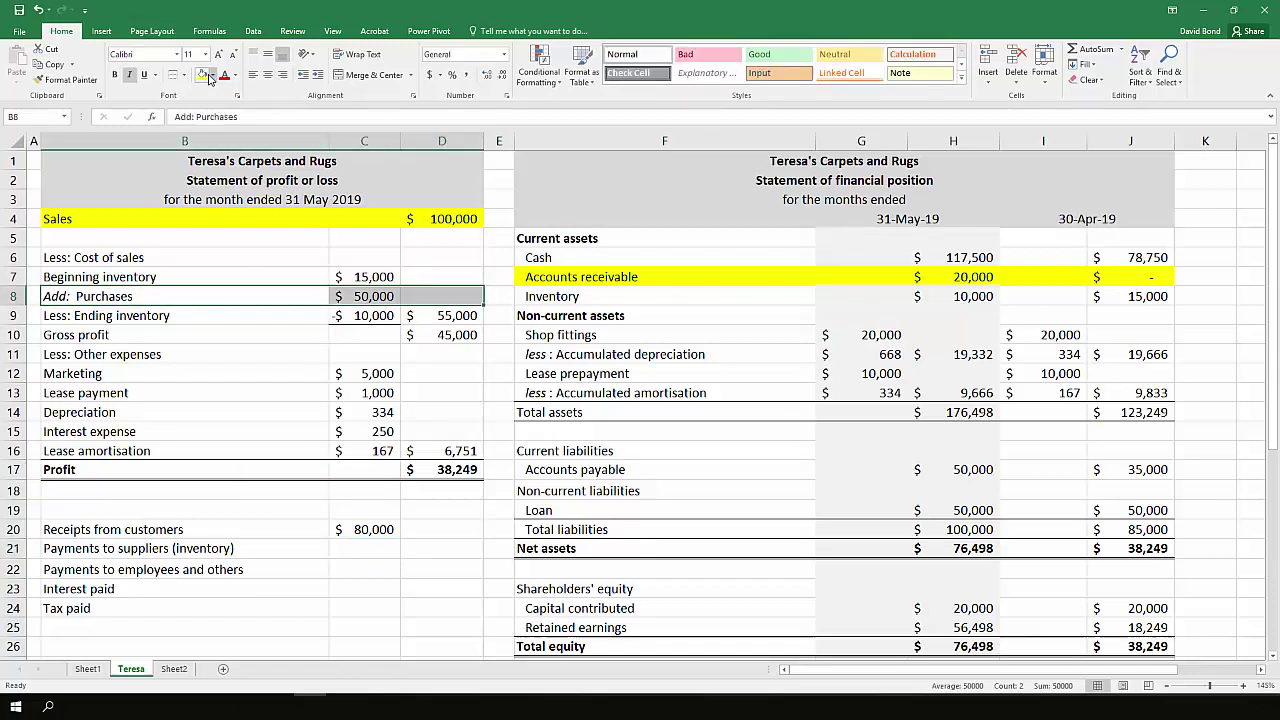
left_click(202, 75)
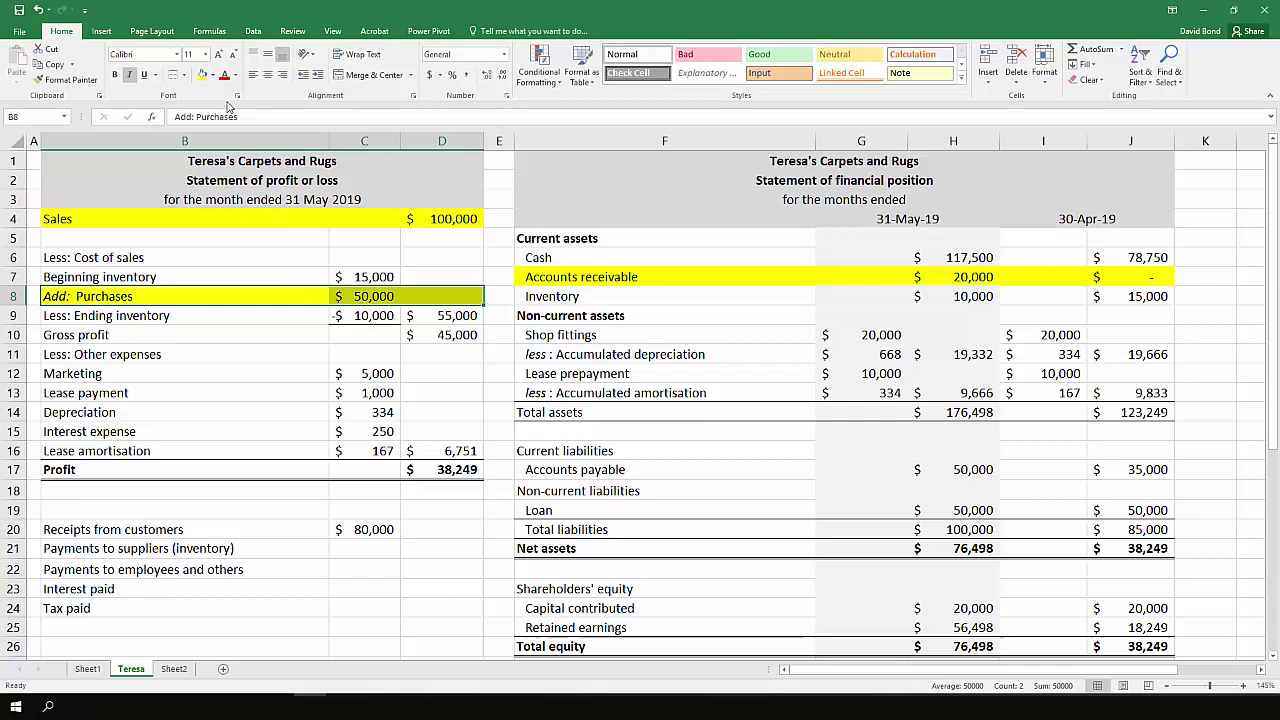
left_click(211, 75)
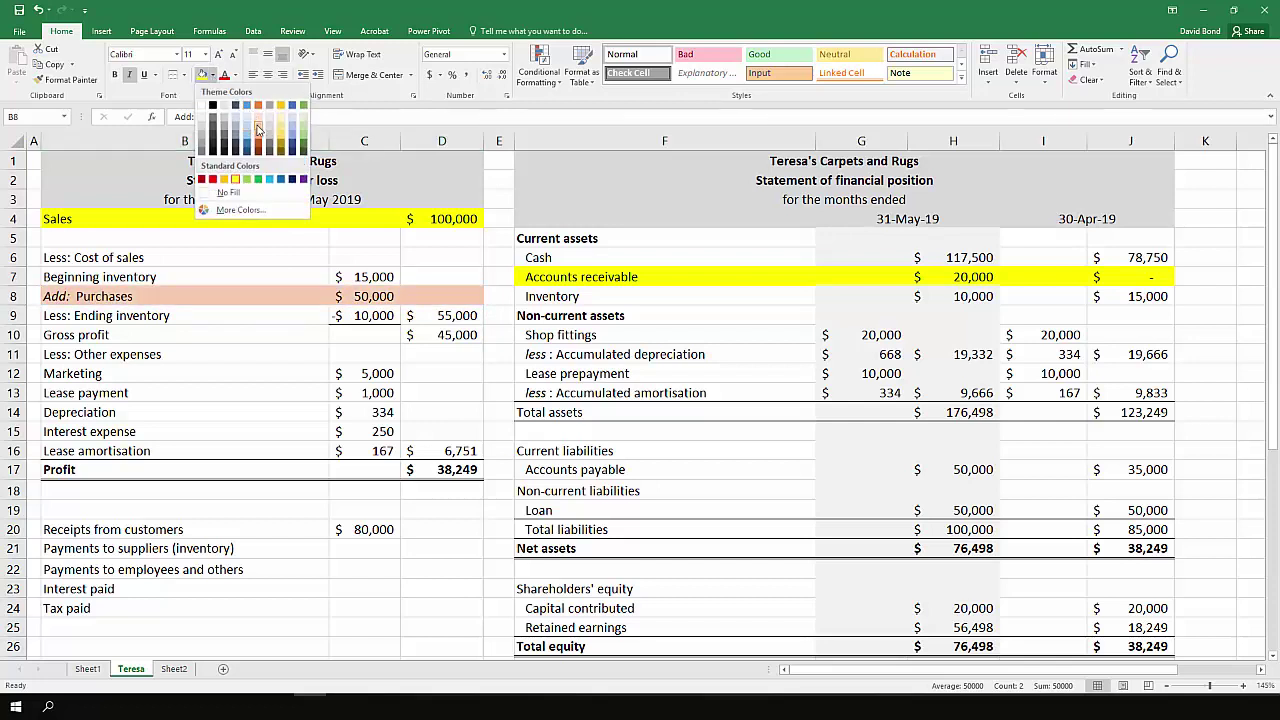
left_click(257, 125)
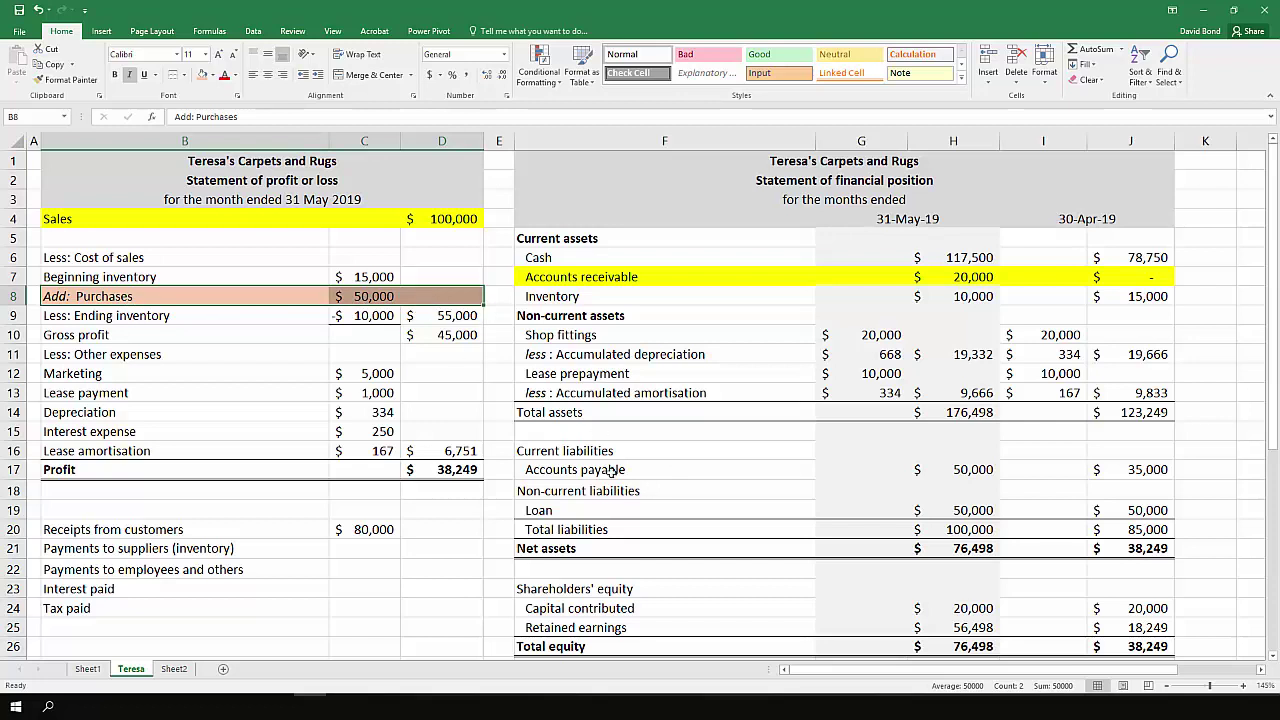
left_click_drag(612, 470, 850, 468)
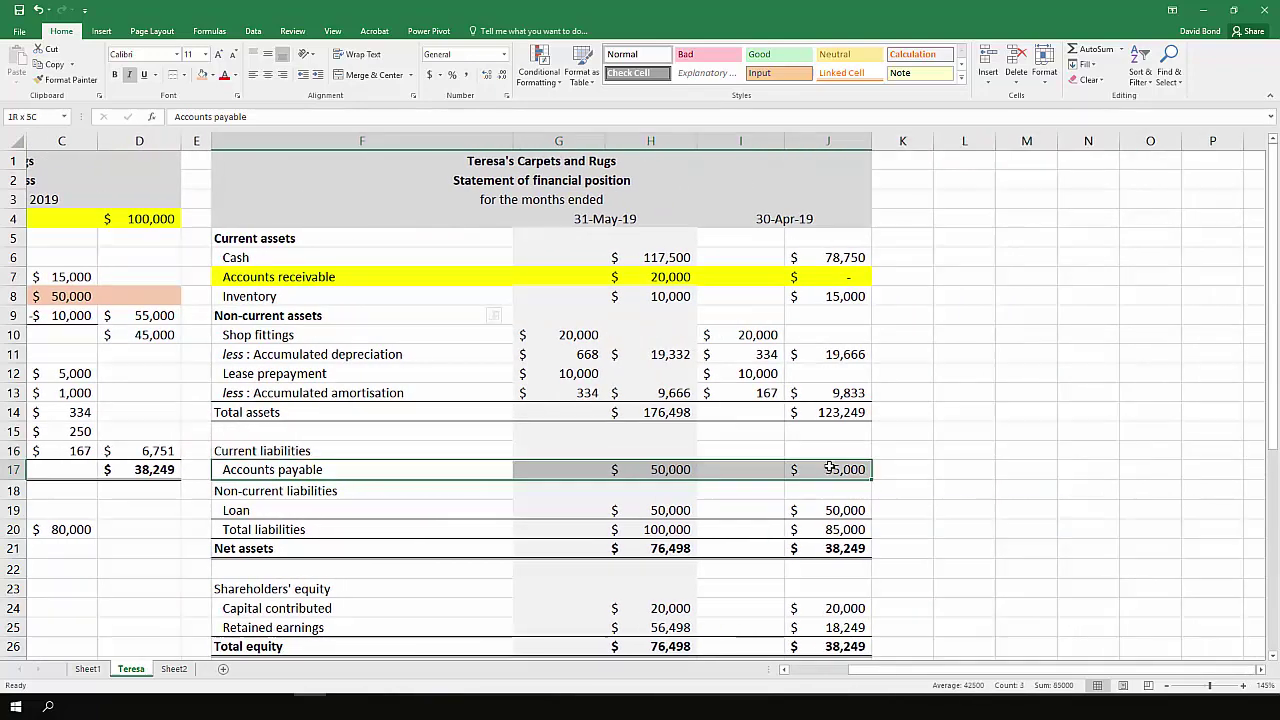
left_click(203, 75)
key("Home")
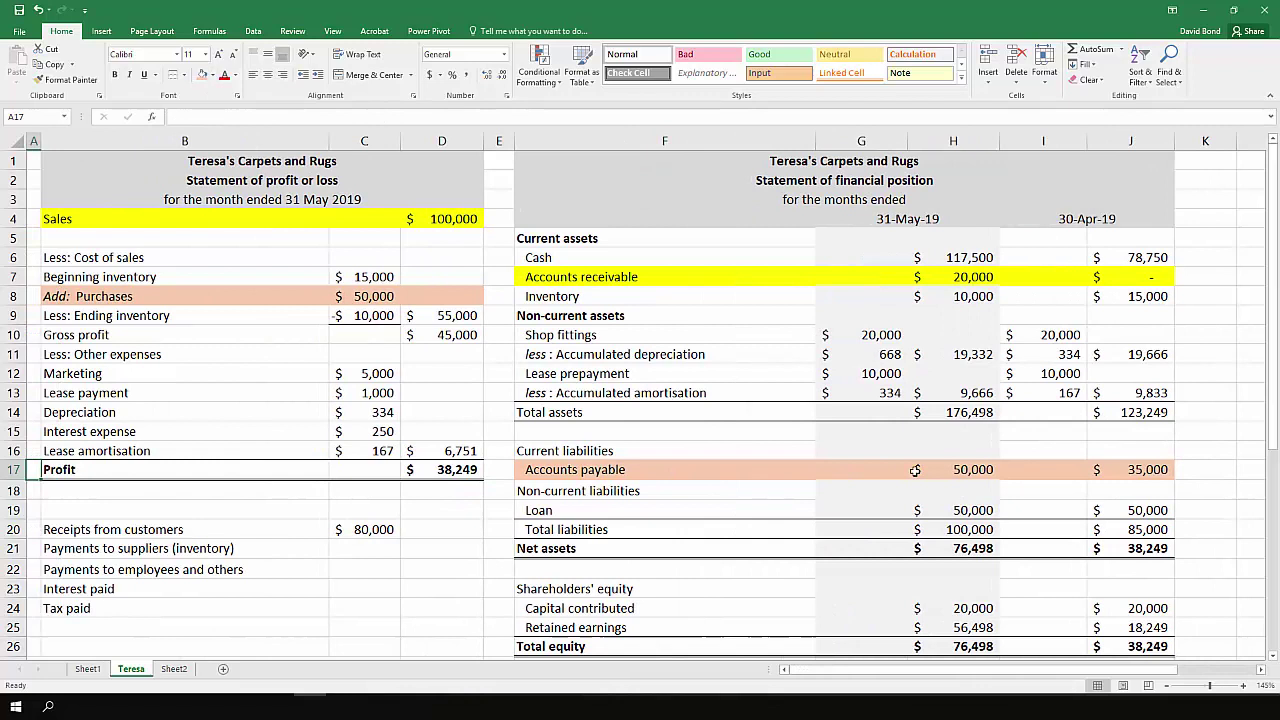
Enter a payments to suppliers formula in C21 adding April accounts payable and purchases, =J17+C8
left_click(1120, 474)
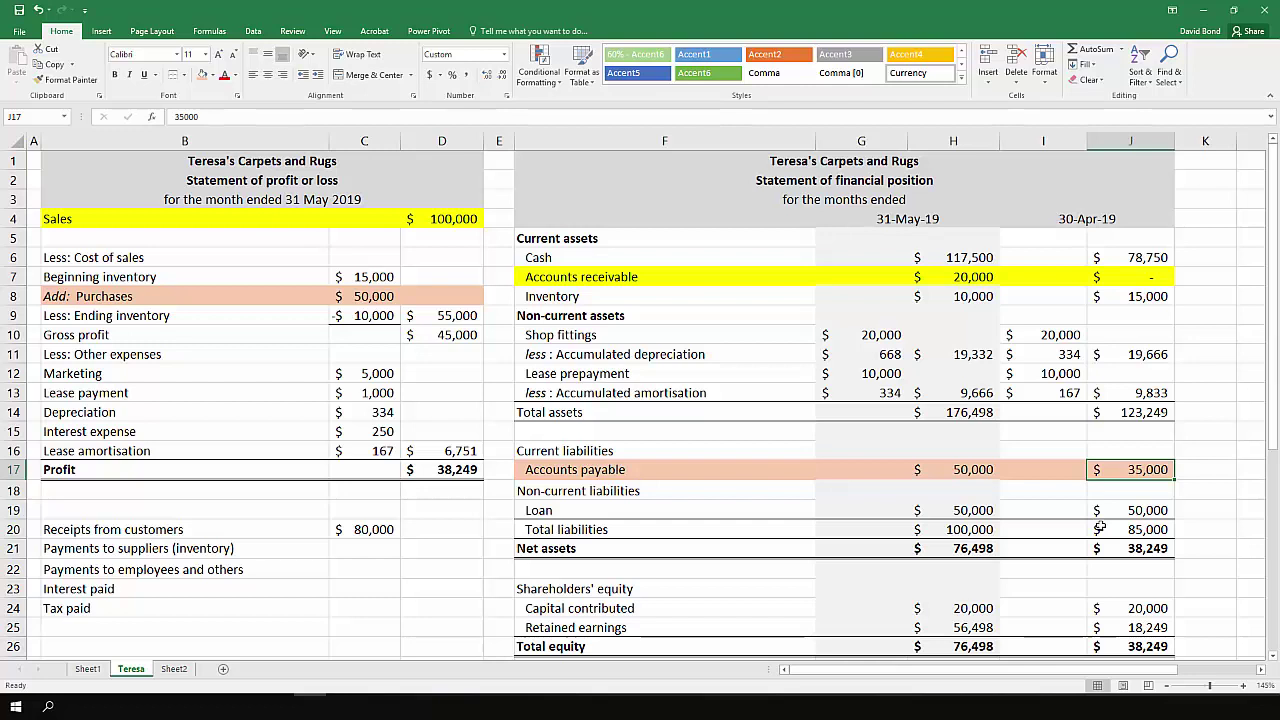
left_click(353, 552)
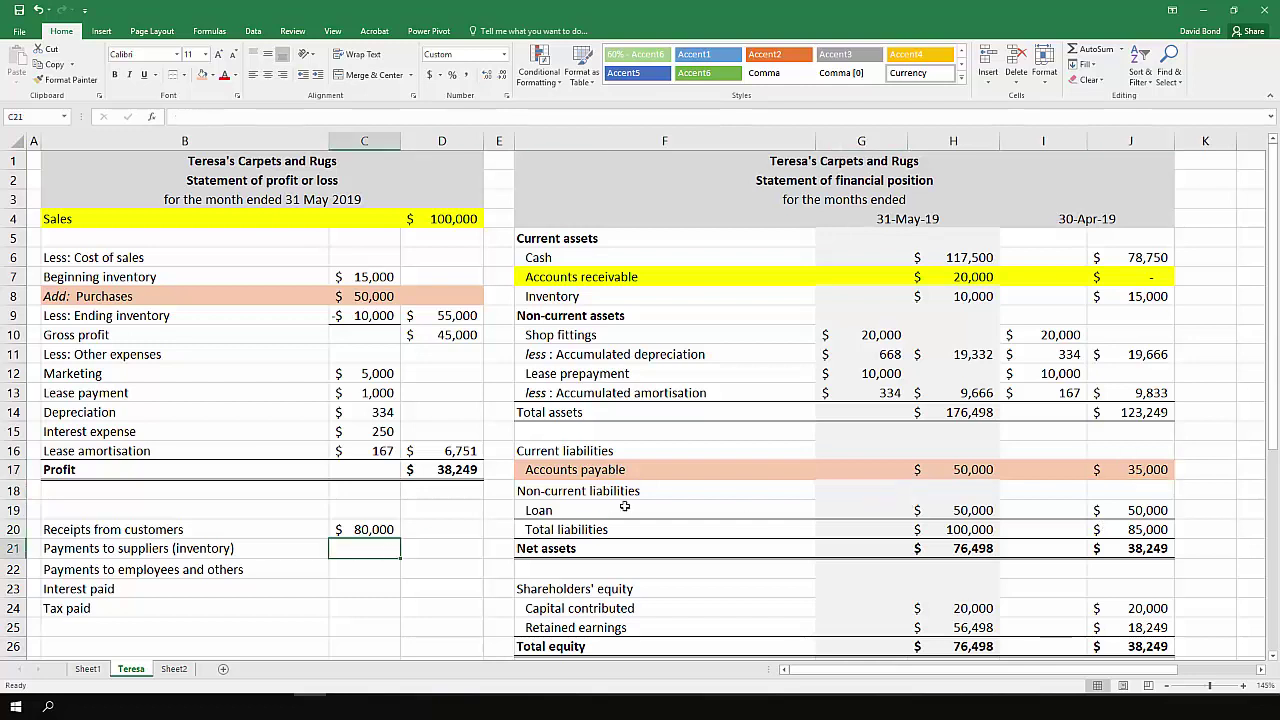
type("=")
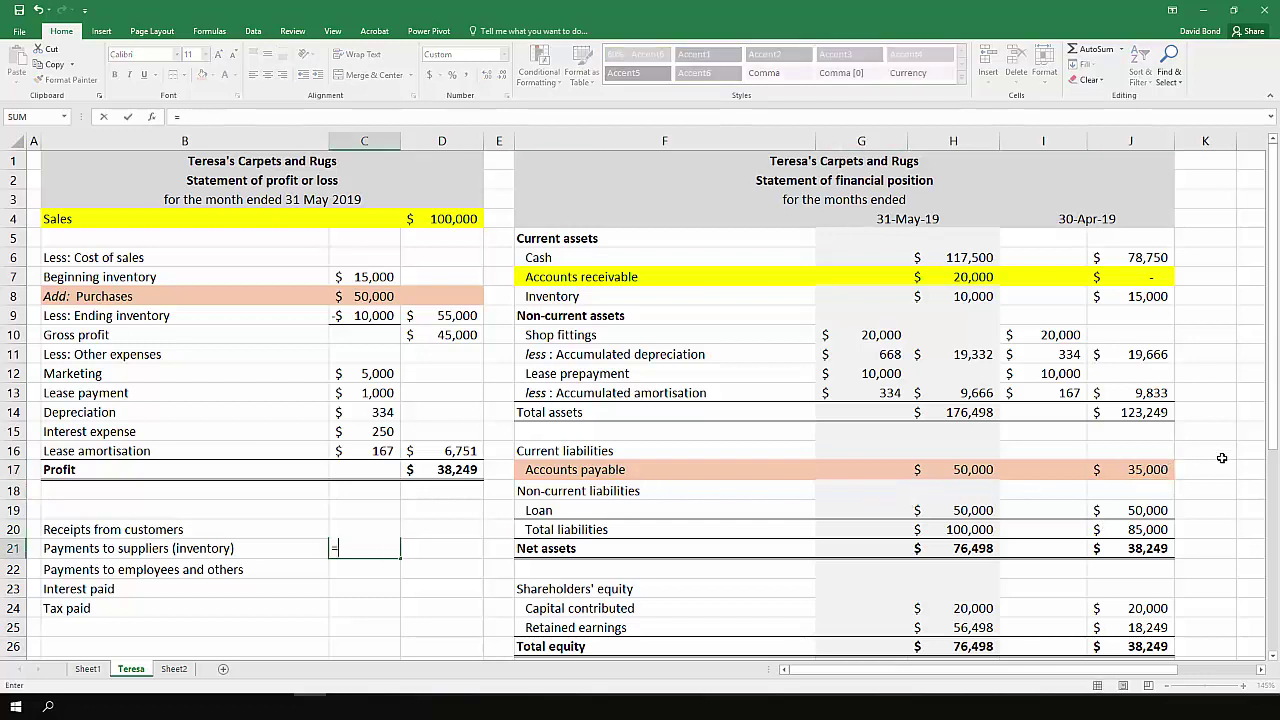
left_click(1124, 473)
type("+")
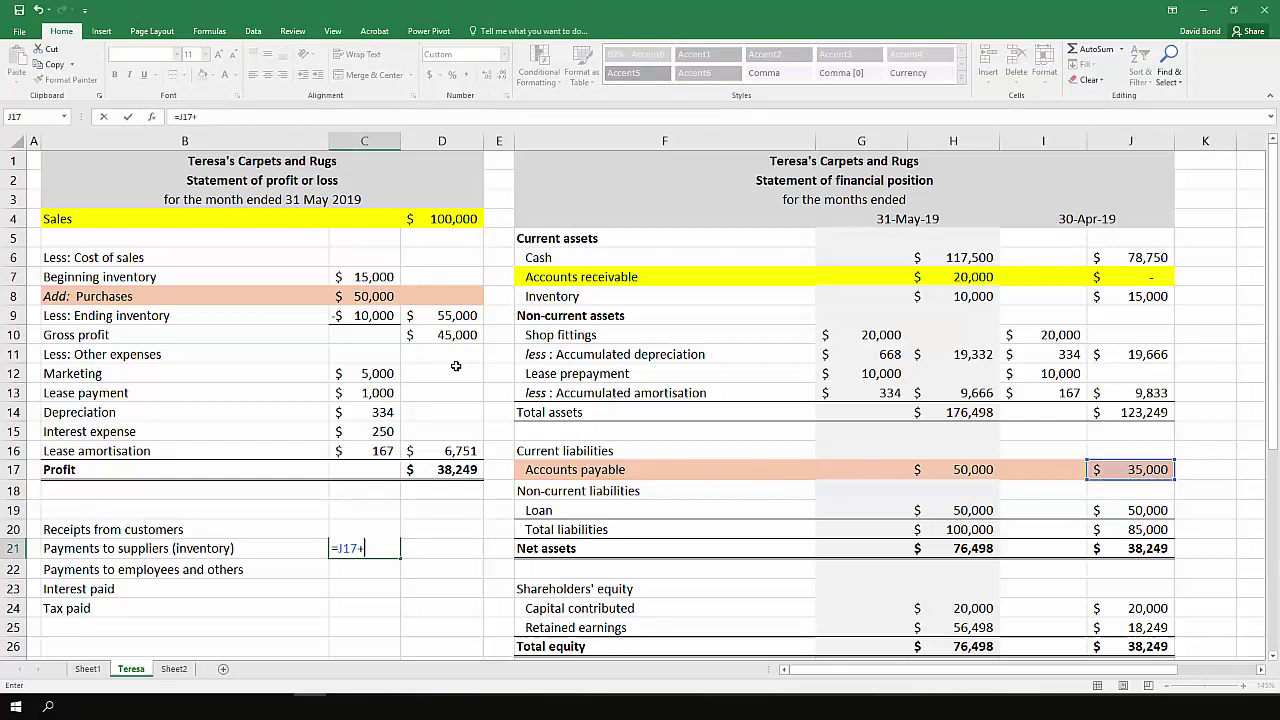
left_click(385, 298)
key("Return")
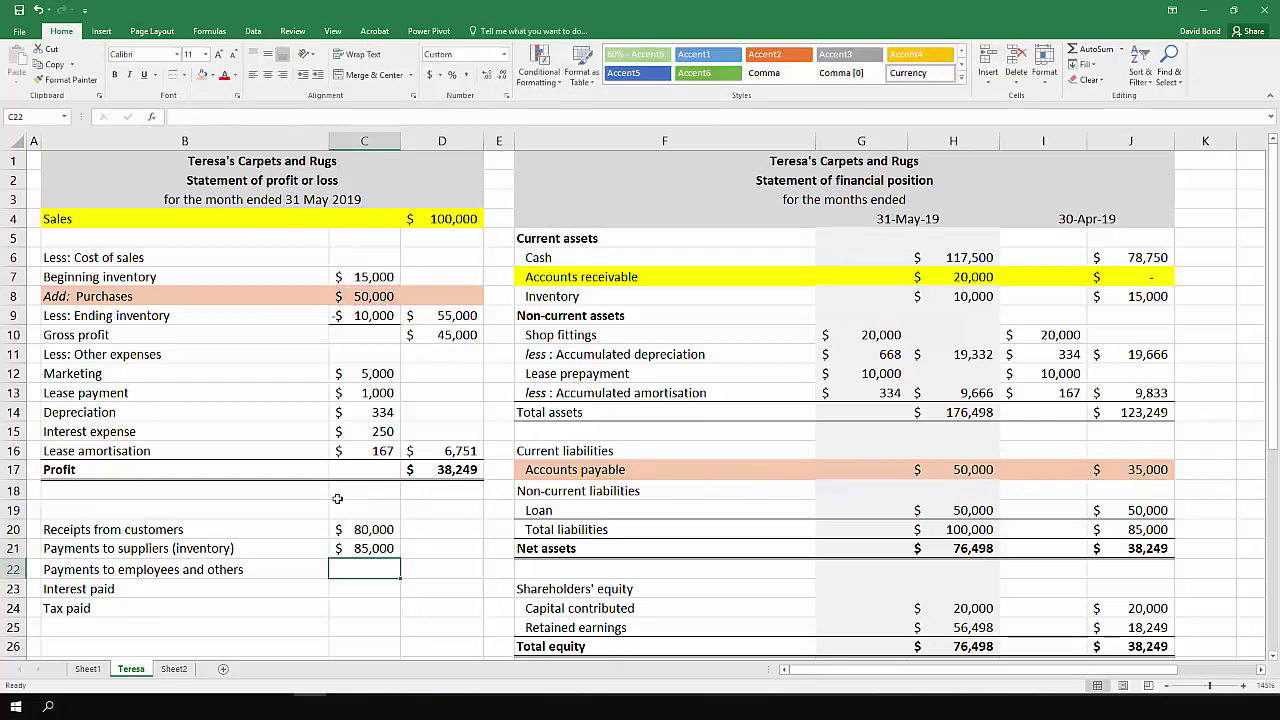
Extend the payments to suppliers formula in C21 to subtract May accounts payable, giving =J17+C8-H17
left_click(366, 548)
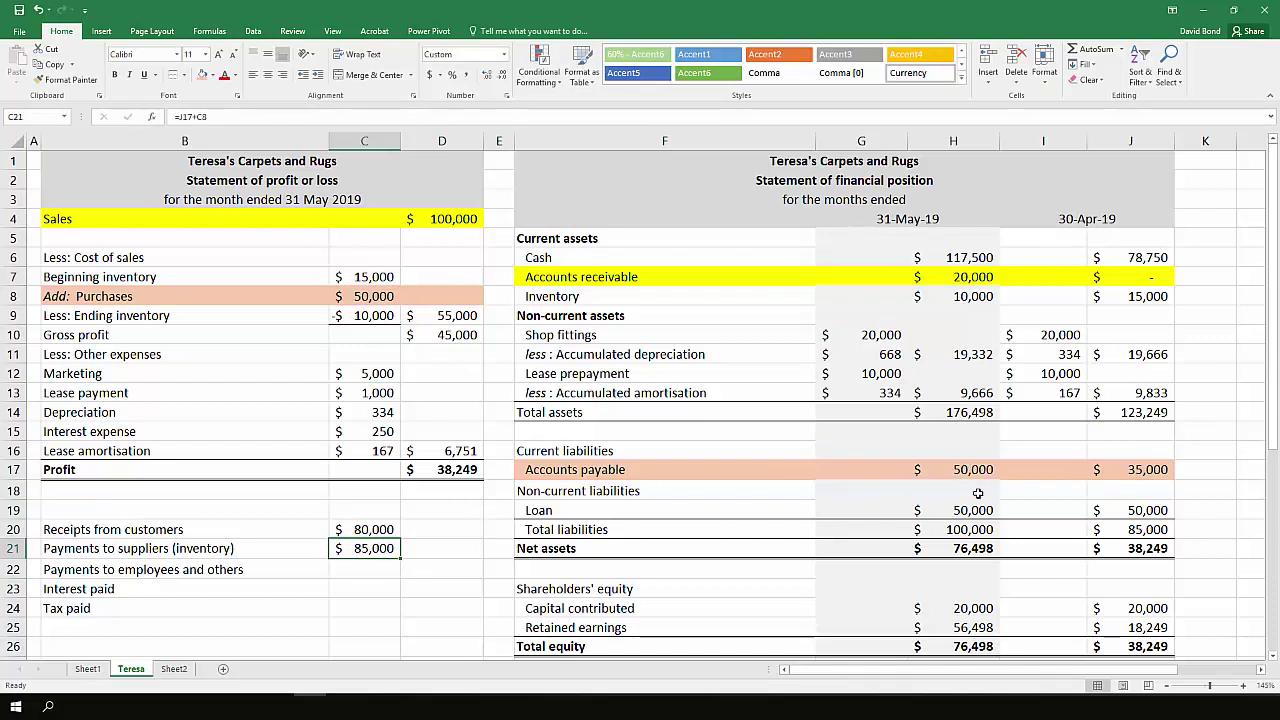
left_click(358, 116)
type("-")
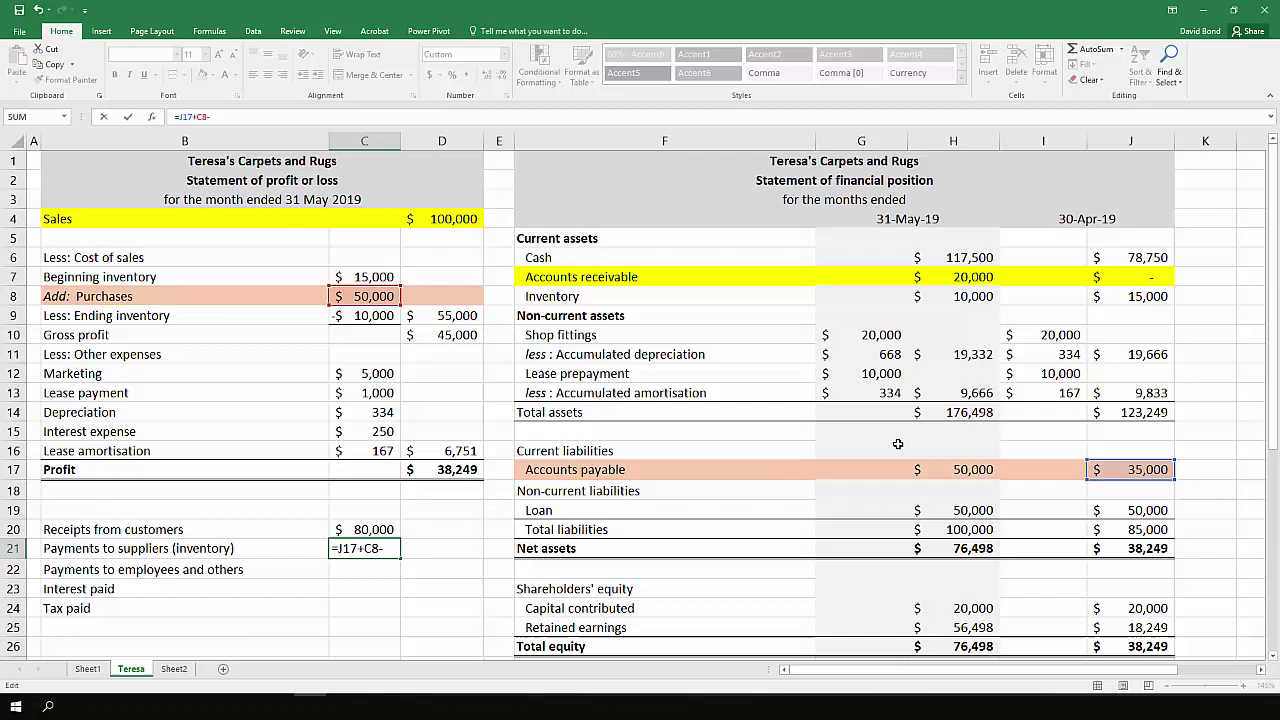
left_click(950, 469)
key("Return")
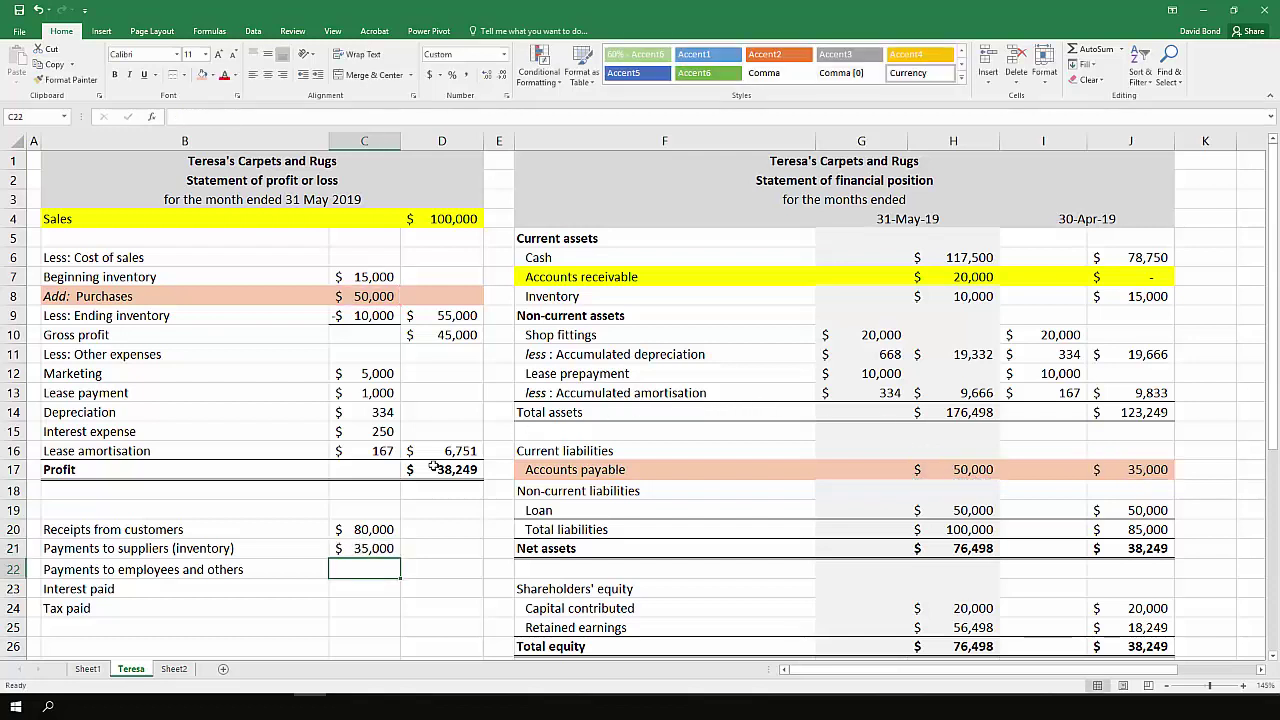
Turn the payments to suppliers in C21 into a cash outflow by negating the whole formula as =-(J17+C8-H17)
key("Up")
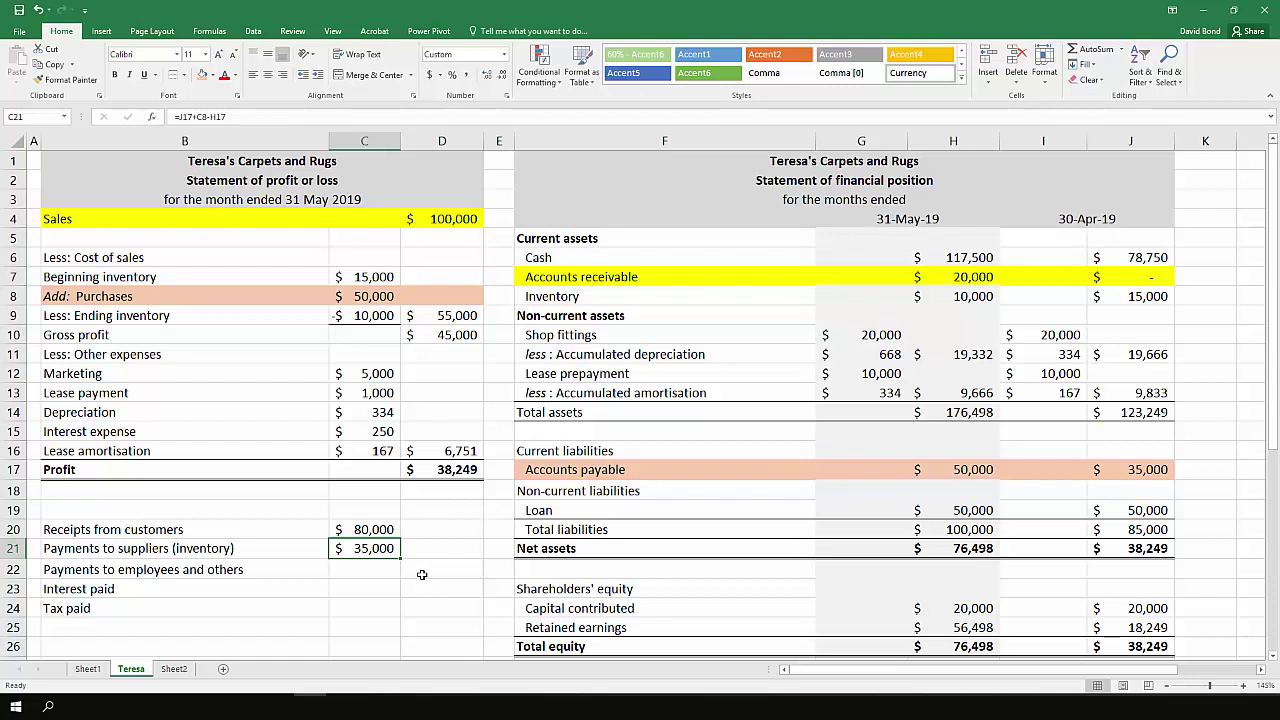
left_click(187, 122)
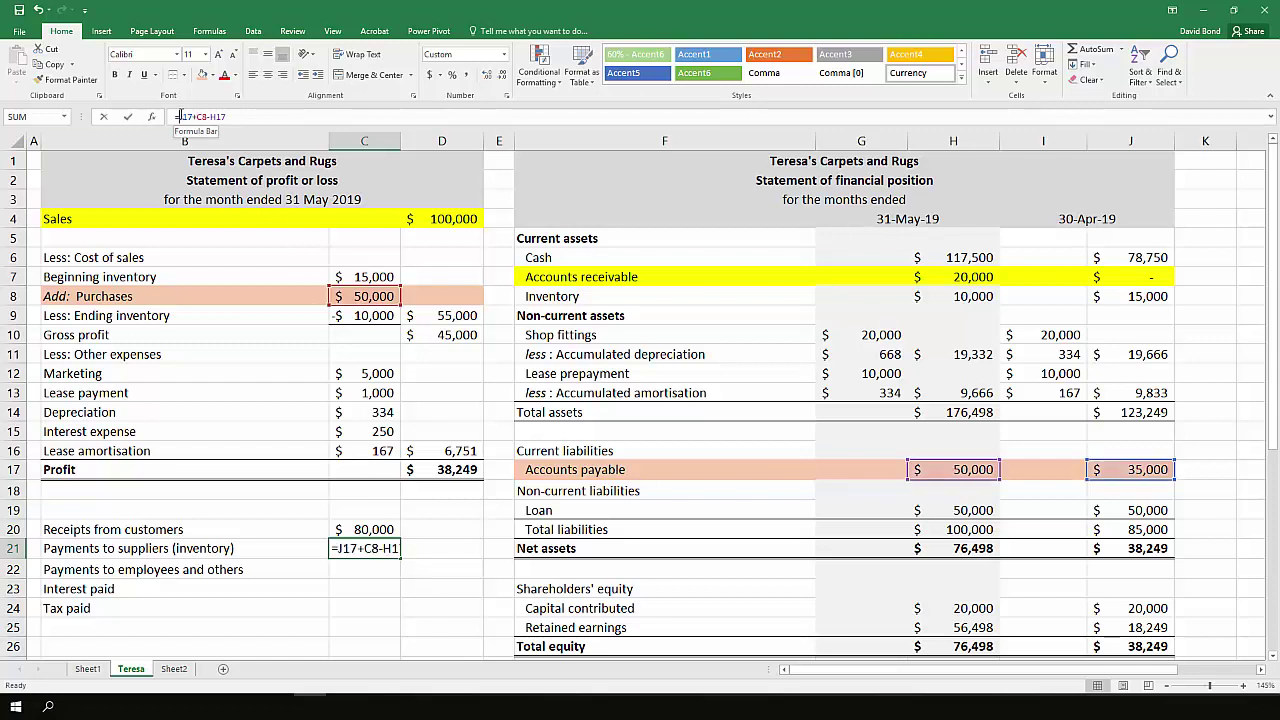
type("(")
left_click(285, 114)
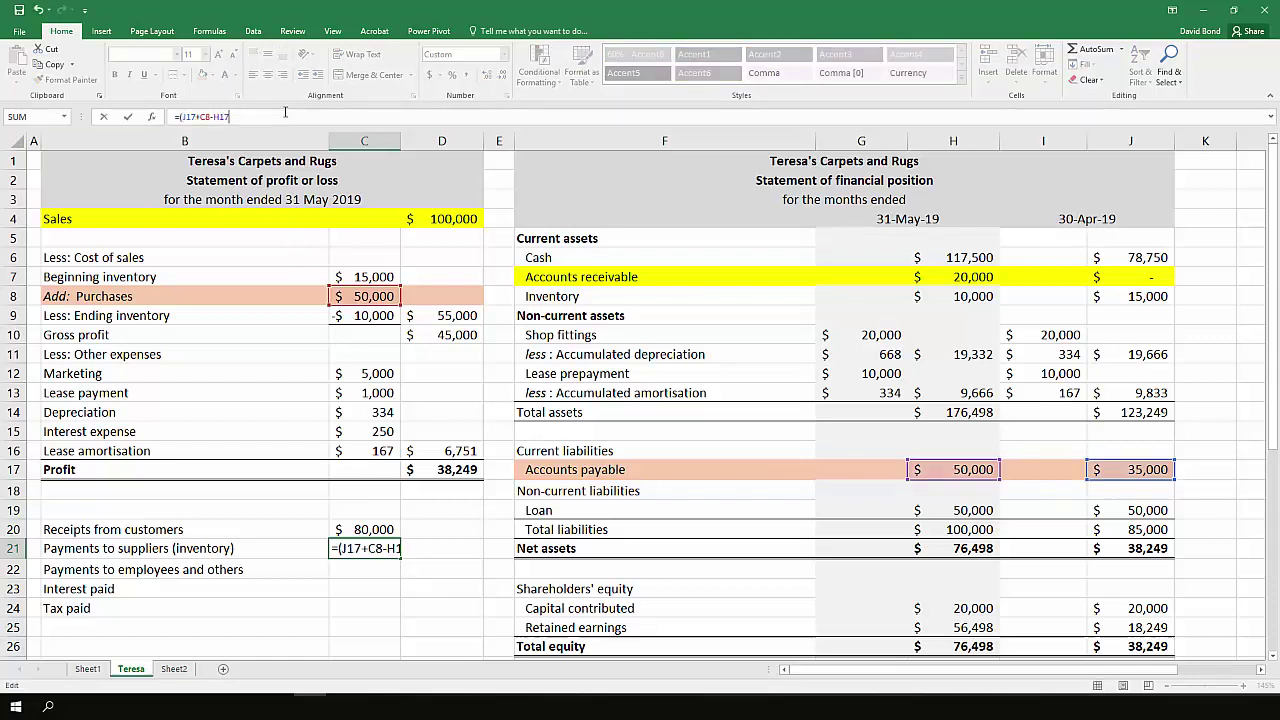
type(")")
type("9")
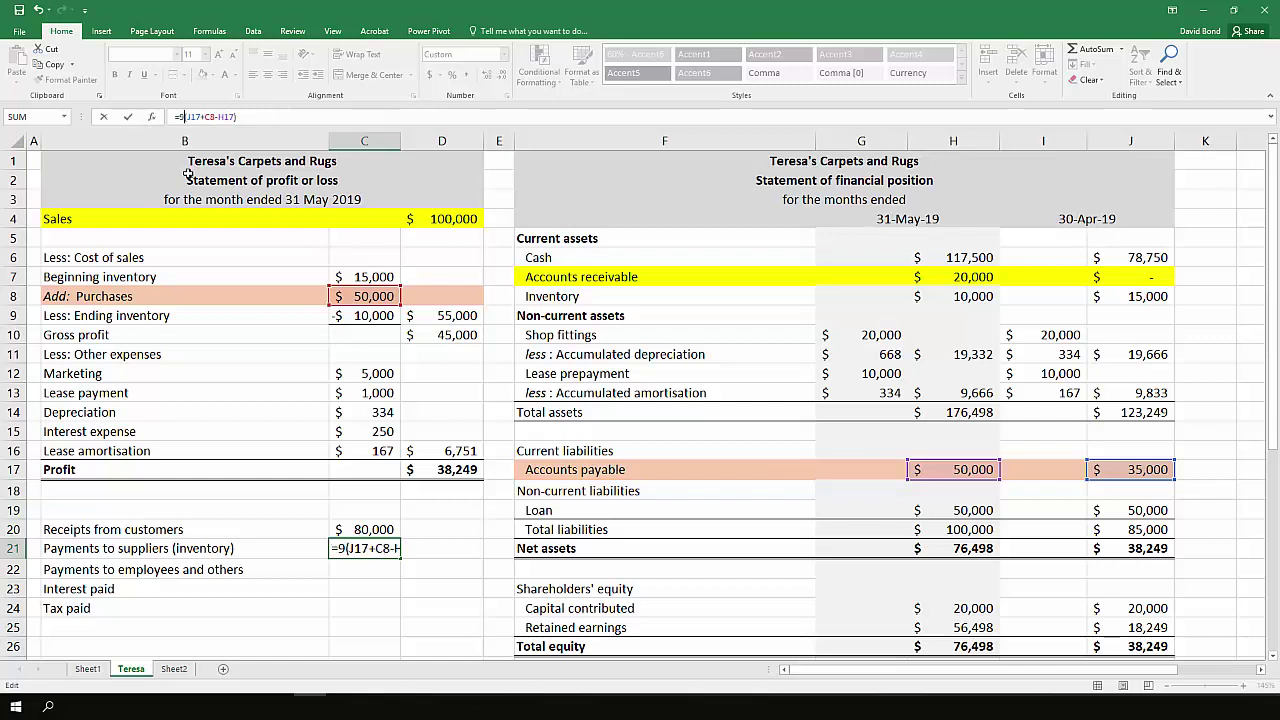
key("BackSpace")
type("-")
key("Return")
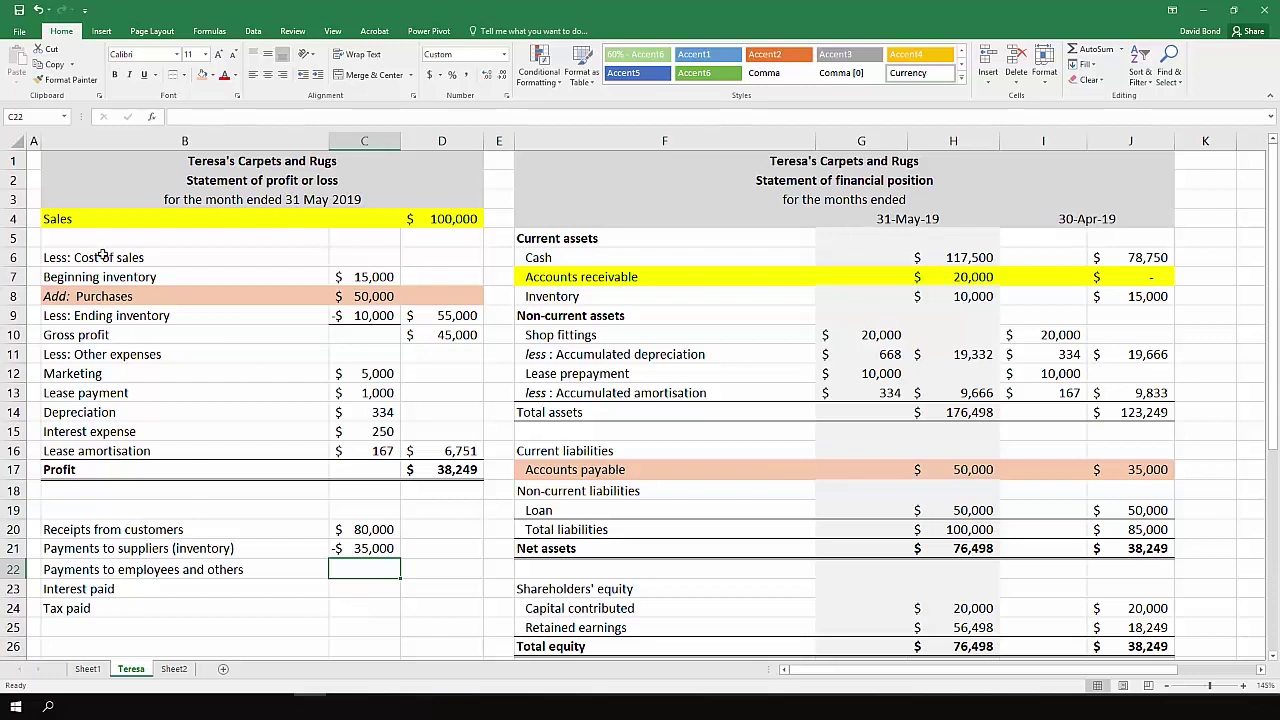
Highlight the Marketing and Lease payment rows (B12:D13) with a light blue fill
left_click_drag(98, 257, 438, 334)
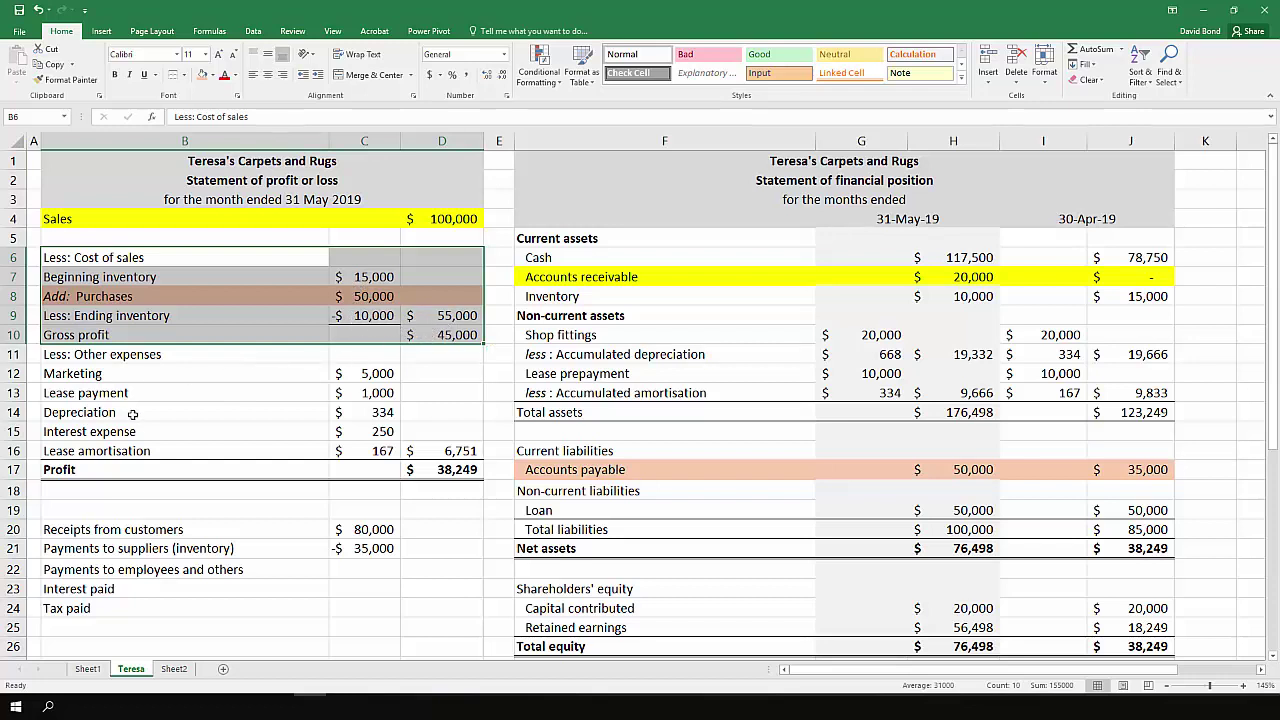
left_click(372, 412)
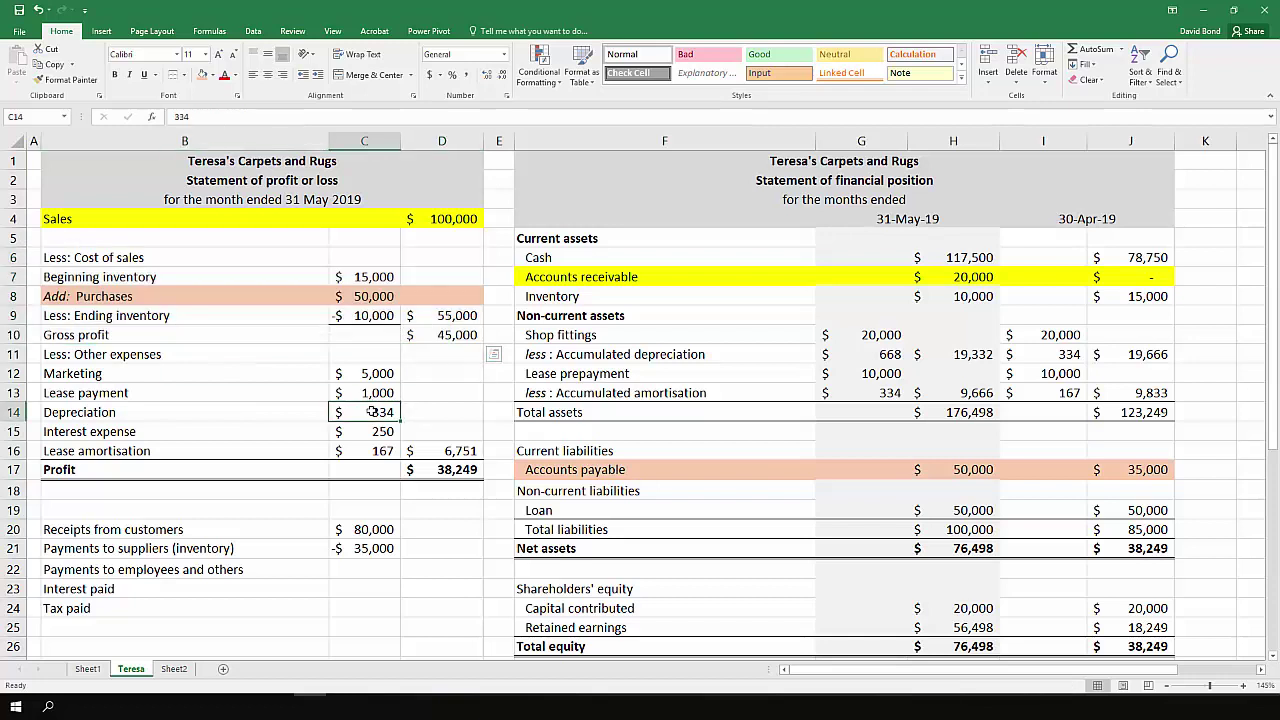
left_click(372, 451)
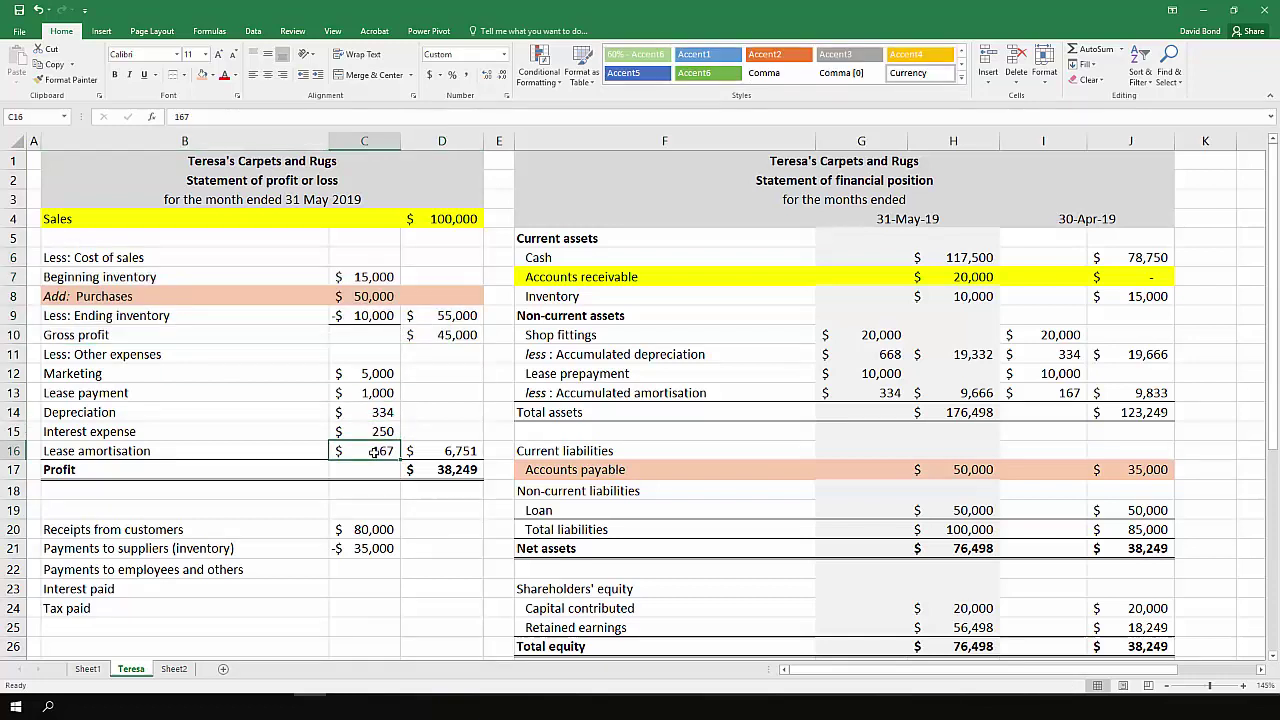
left_click(373, 430)
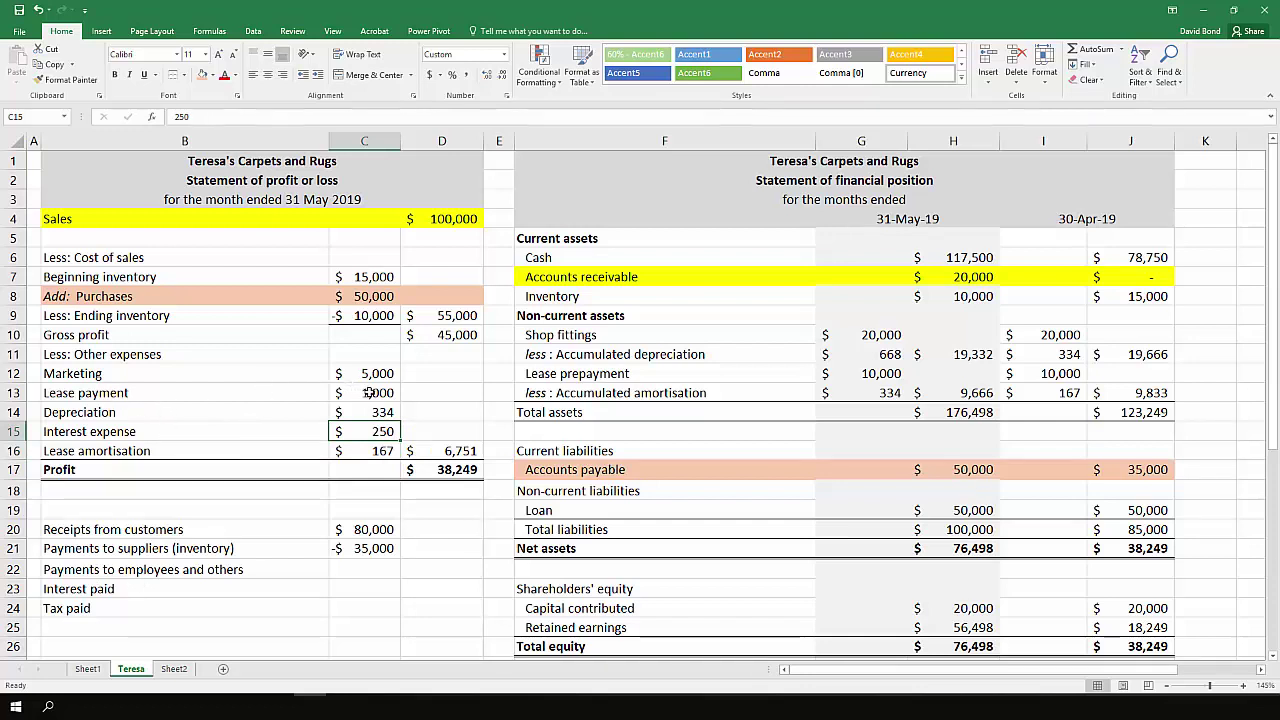
left_click_drag(419, 392, 277, 368)
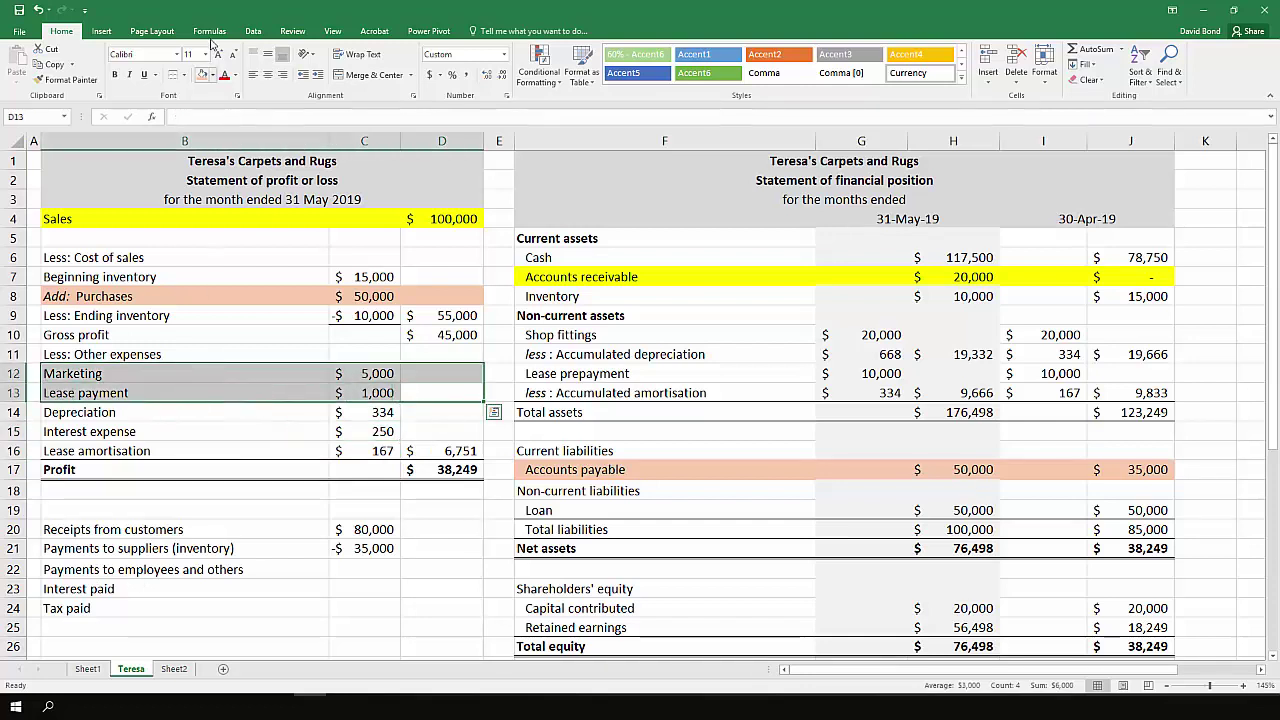
left_click(211, 75)
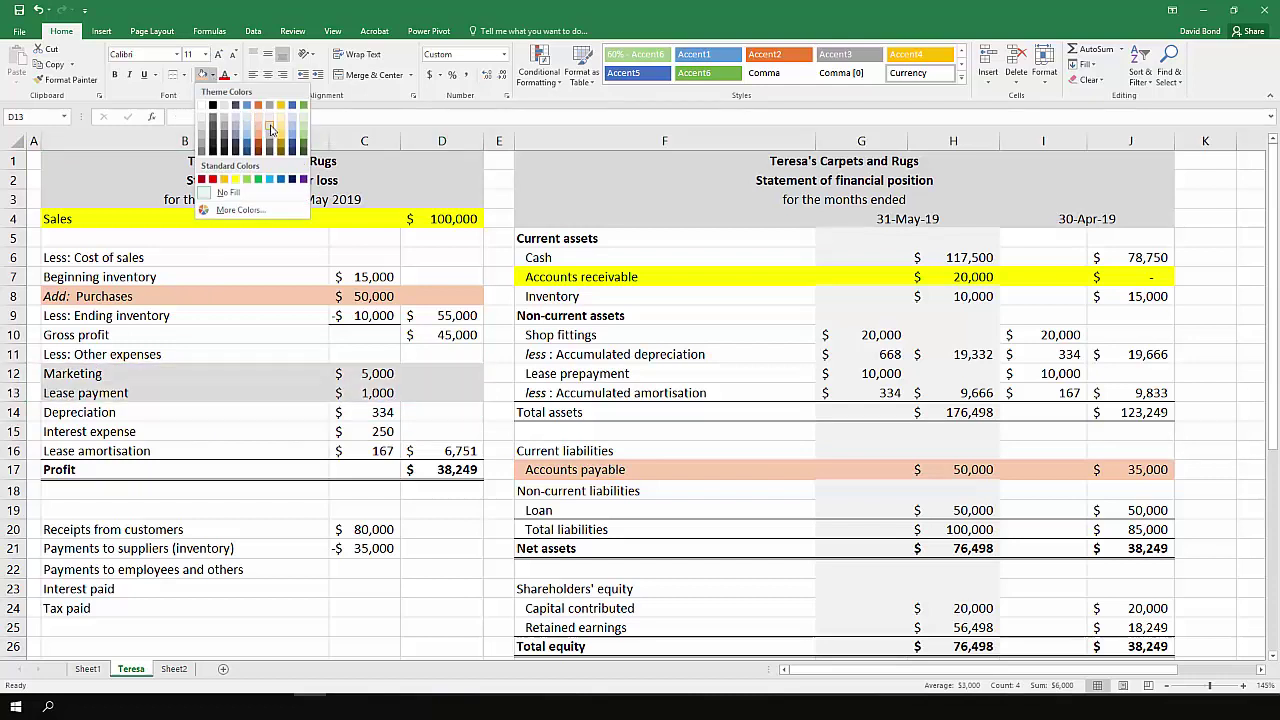
left_click(270, 130)
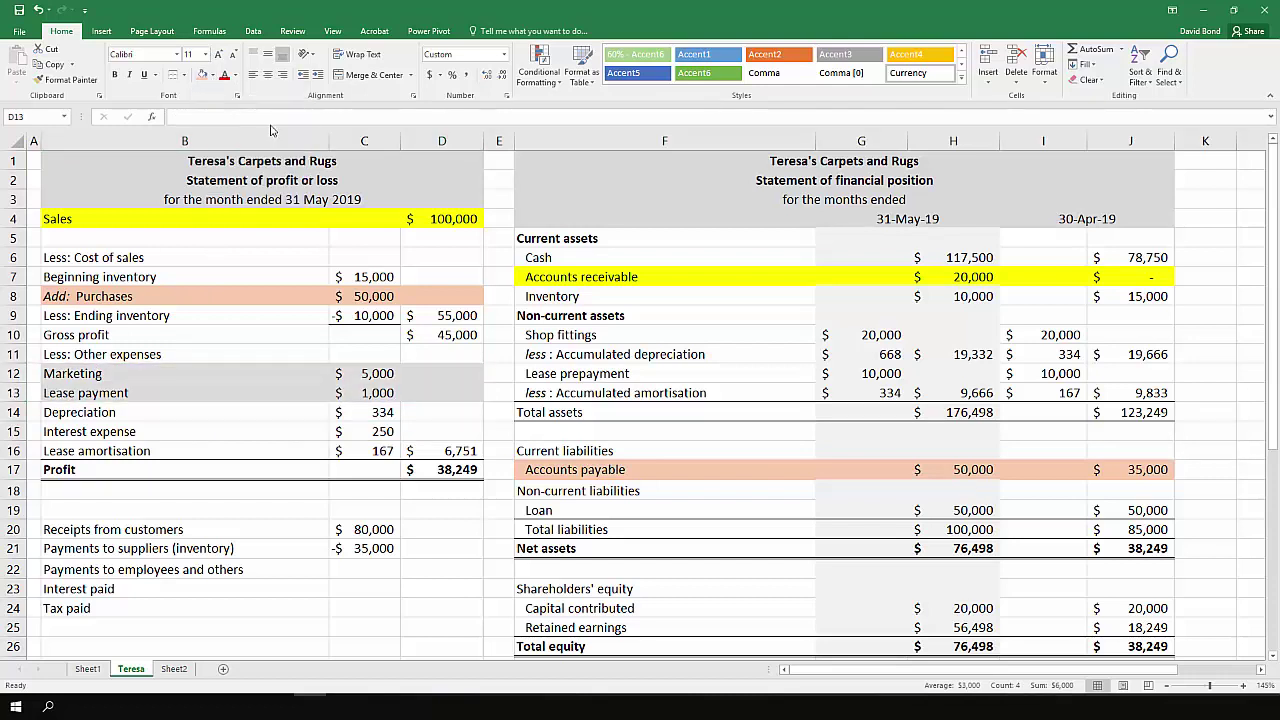
left_click(213, 77)
left_click(243, 135)
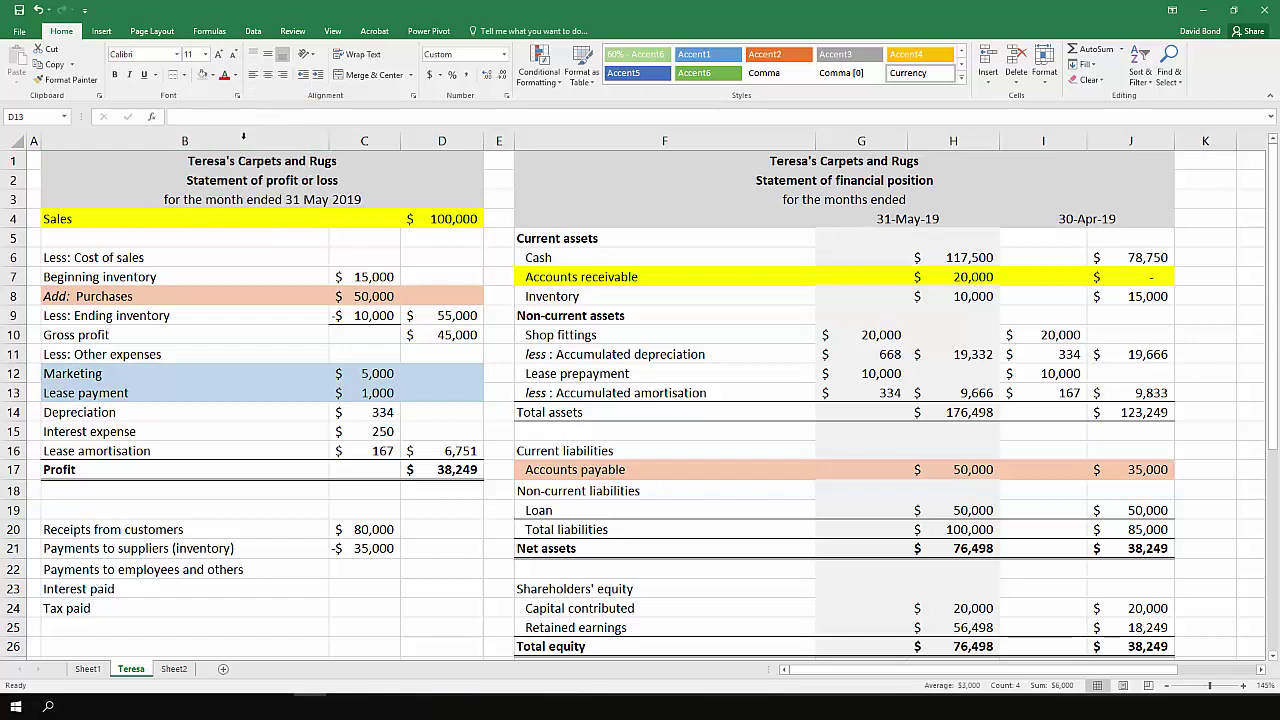
Calculate payments to employees and others in C22 as the negative sum of marketing and lease payment, using =-(C12+C13)
left_click(357, 373)
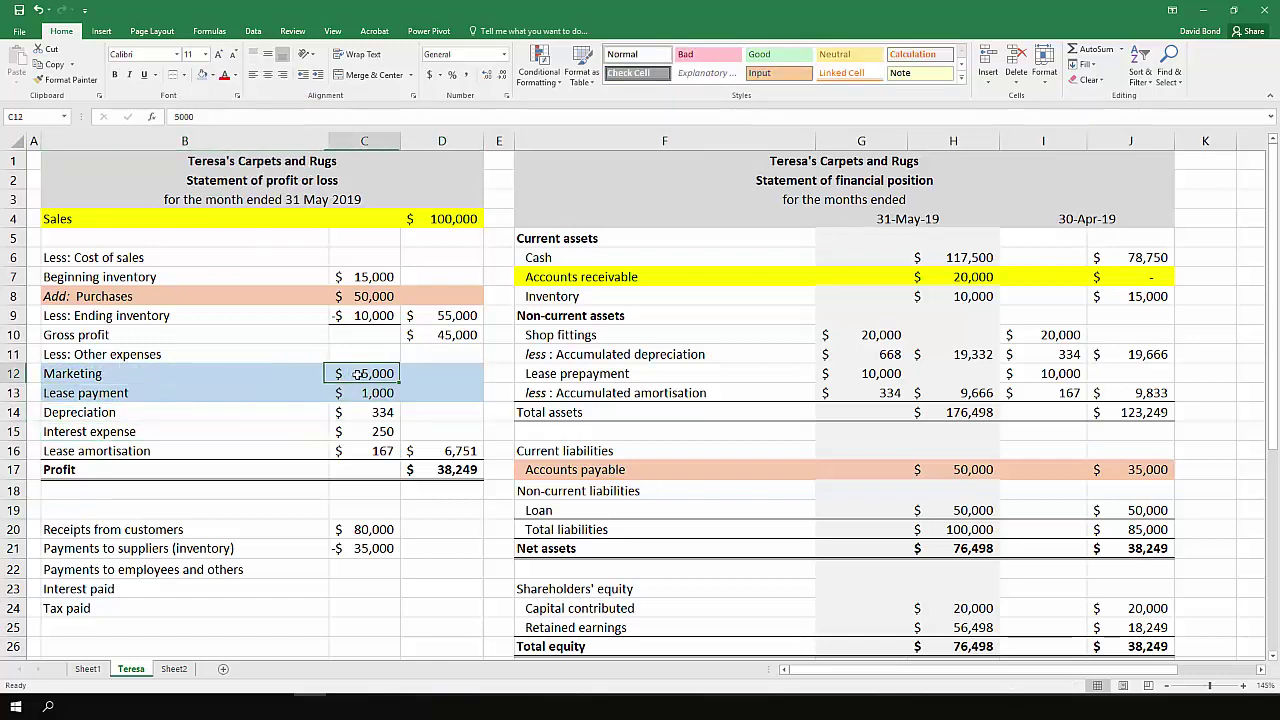
left_click(360, 393)
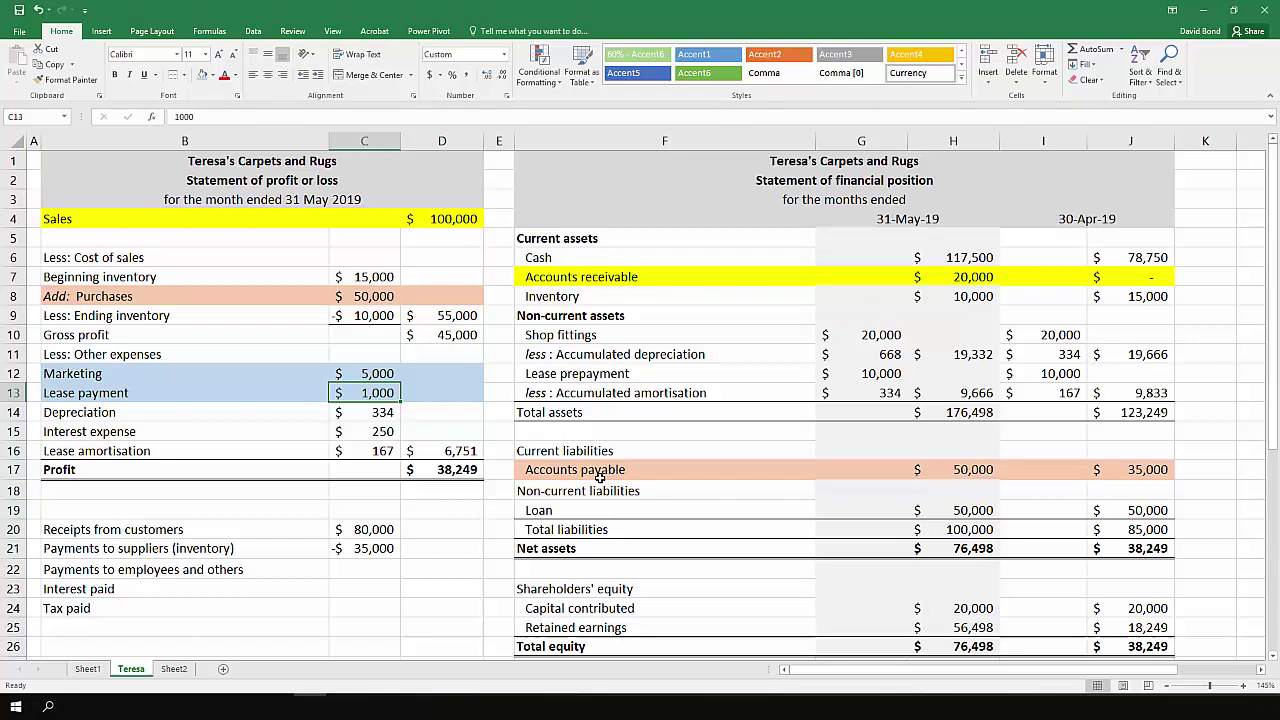
left_click(593, 259)
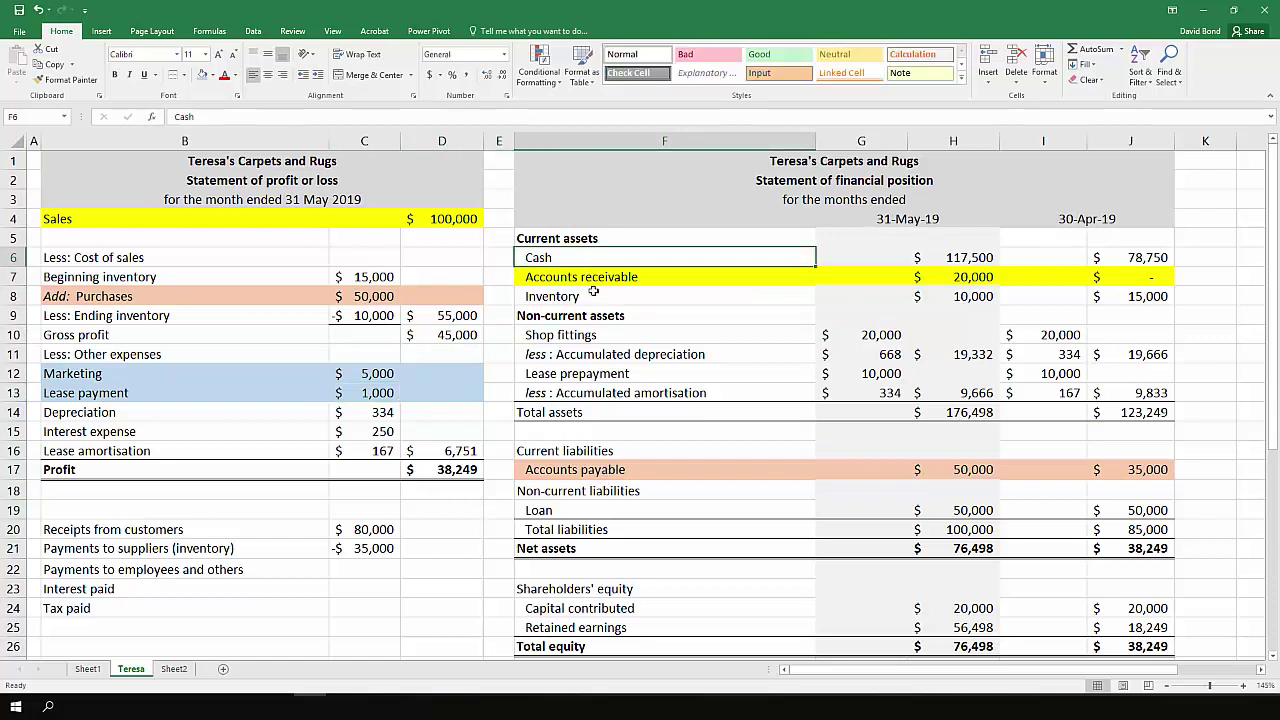
left_click(594, 289)
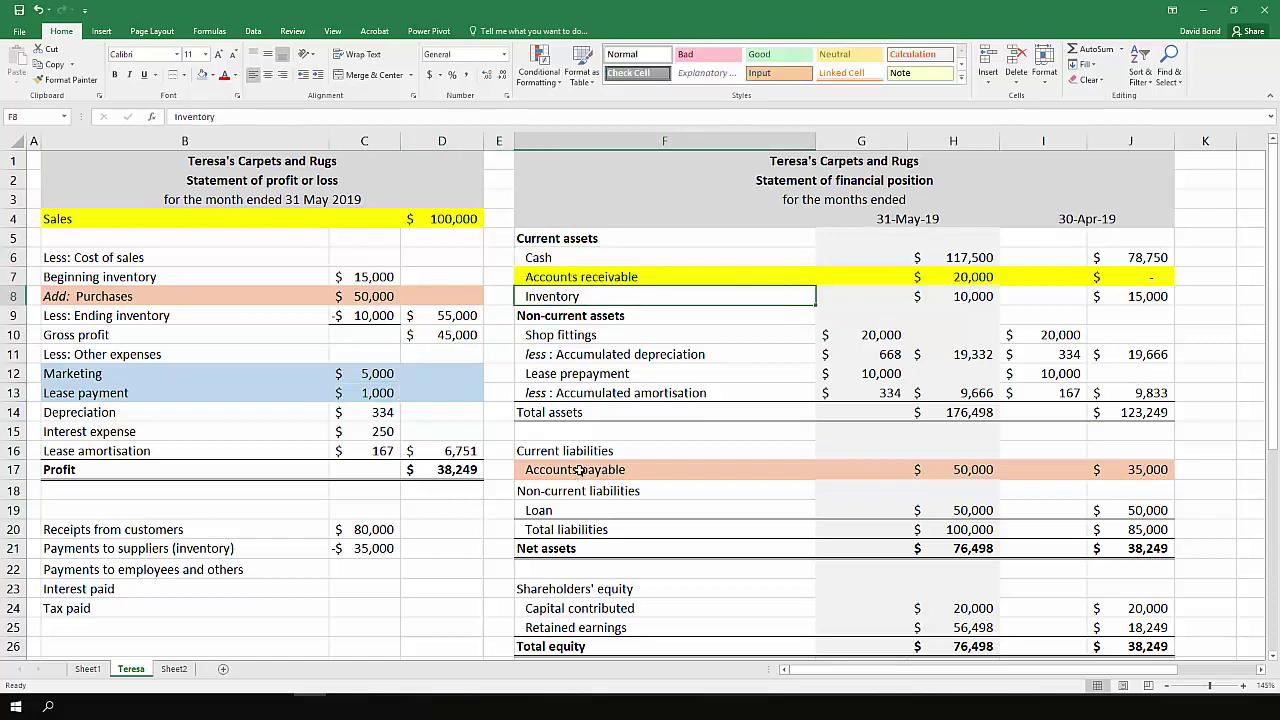
left_click(365, 563)
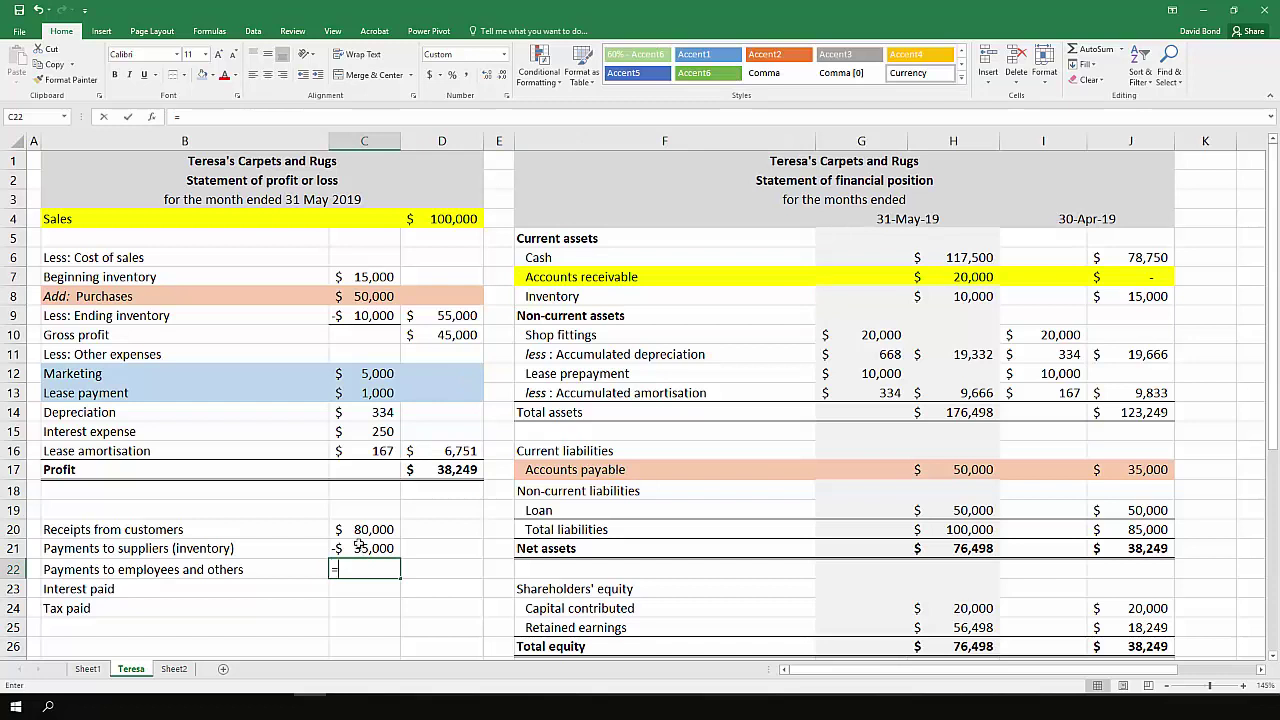
type("=-(")
left_click(376, 374)
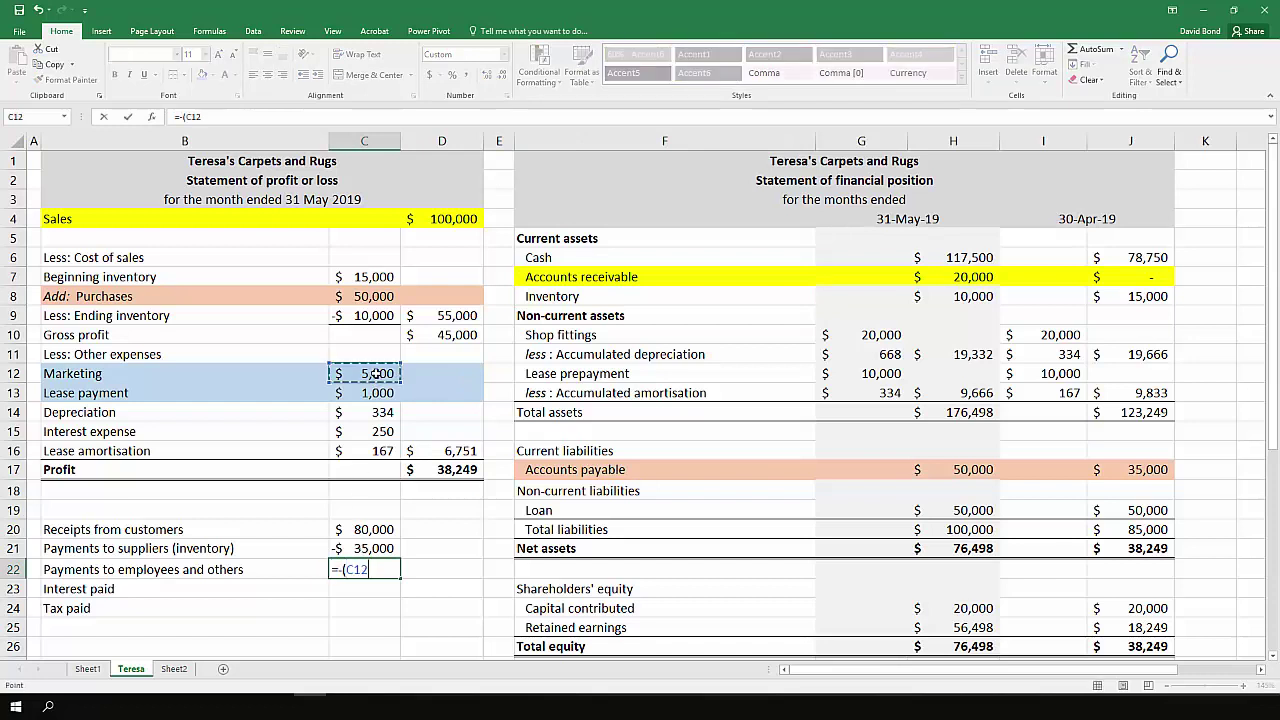
type("+")
left_click(376, 393)
key("Return")
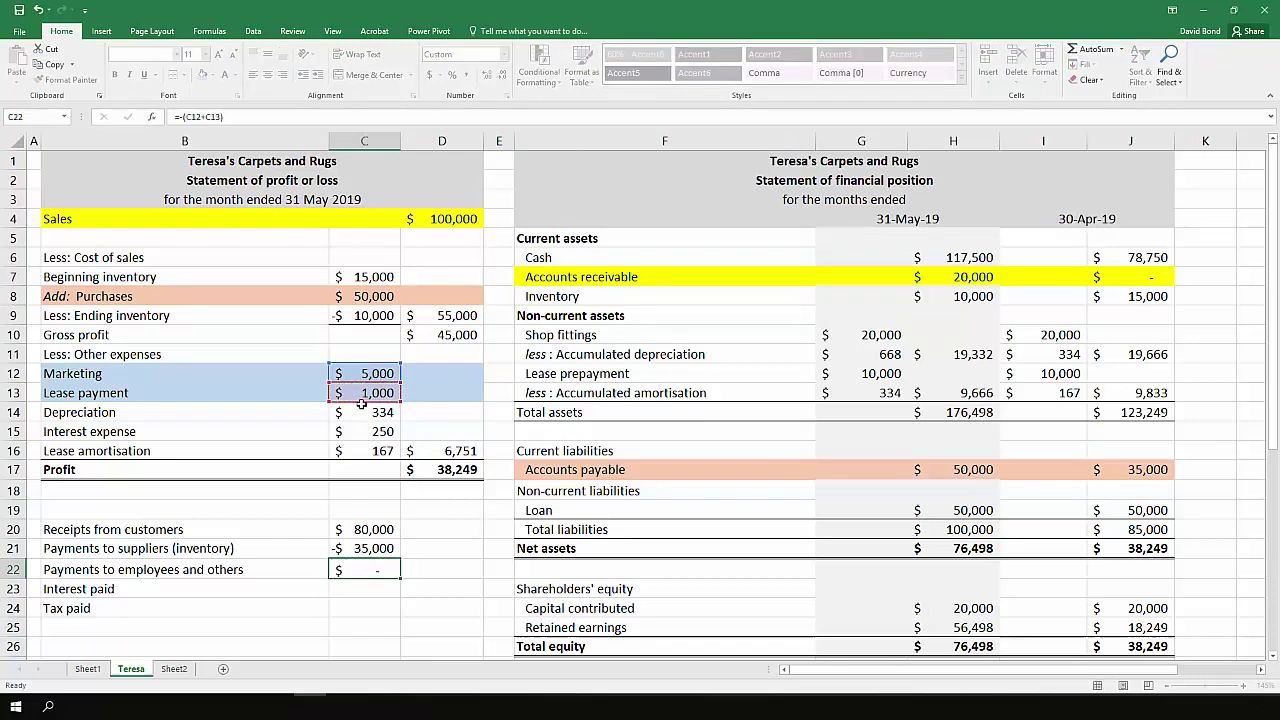
left_click(354, 568)
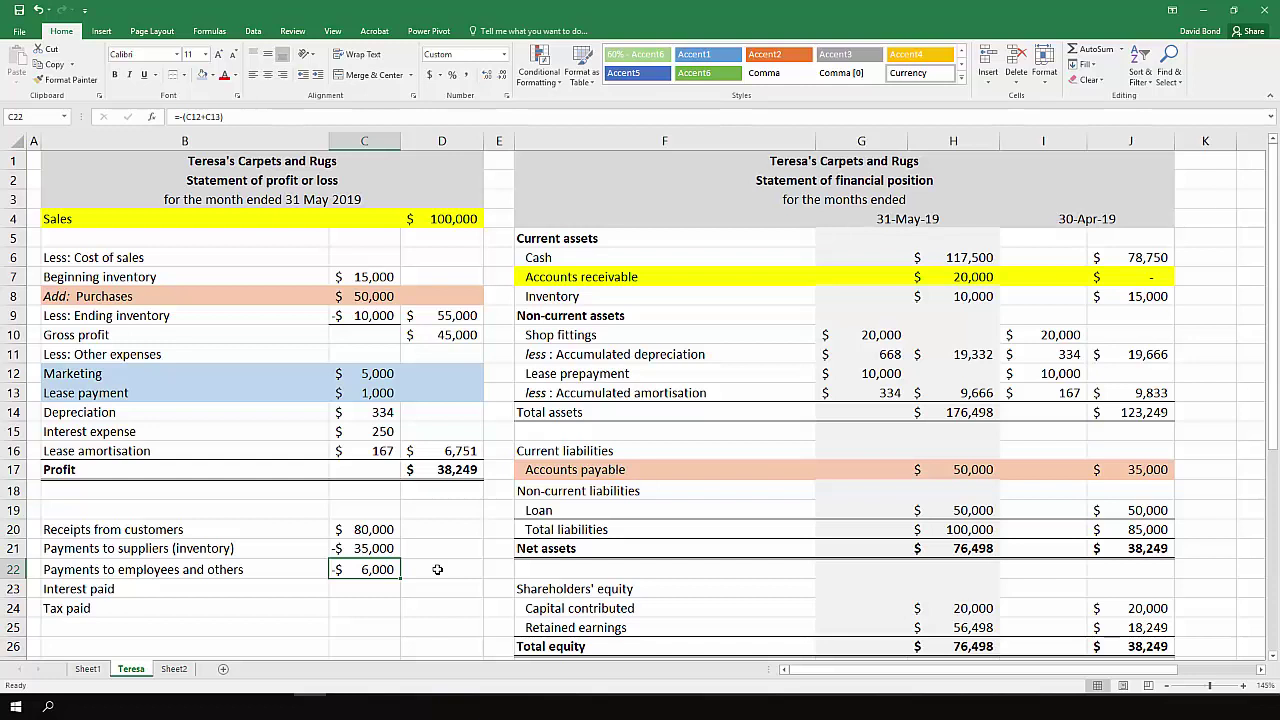
Enter interest paid in C23 as the negative of the interest expense, using =-C15
key("Down")
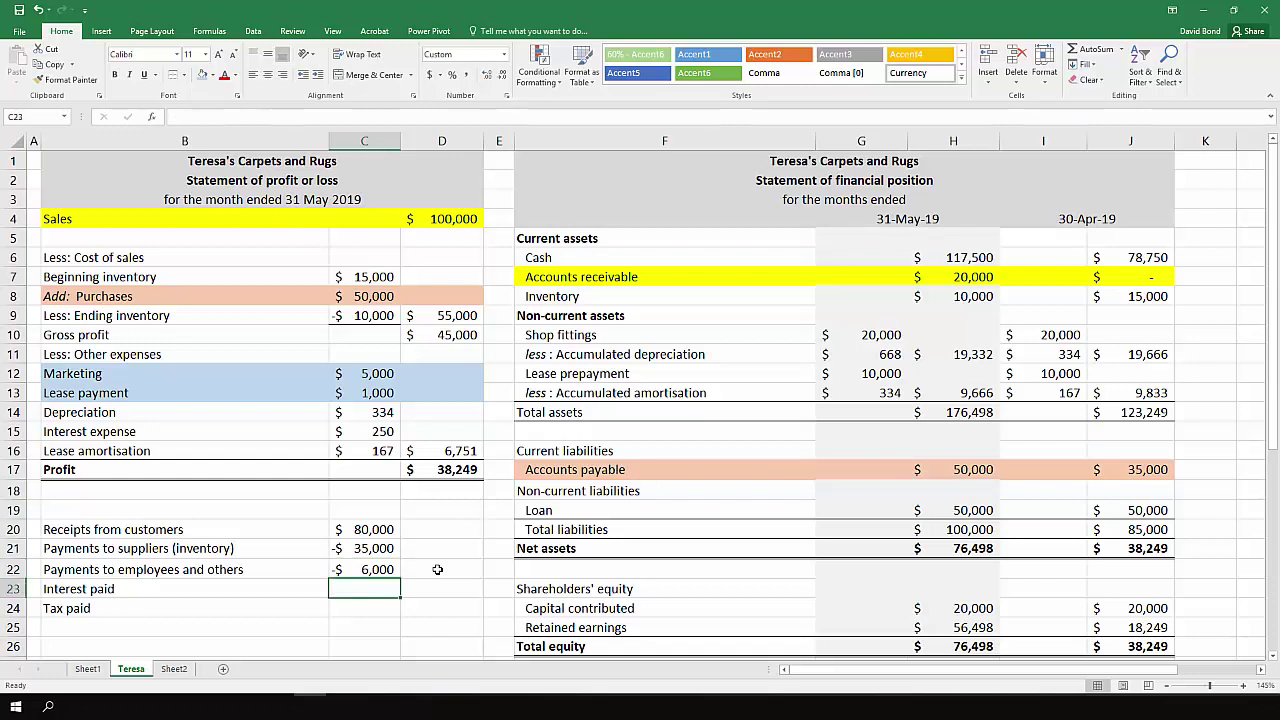
type("=-")
left_click(375, 431)
key("Return")
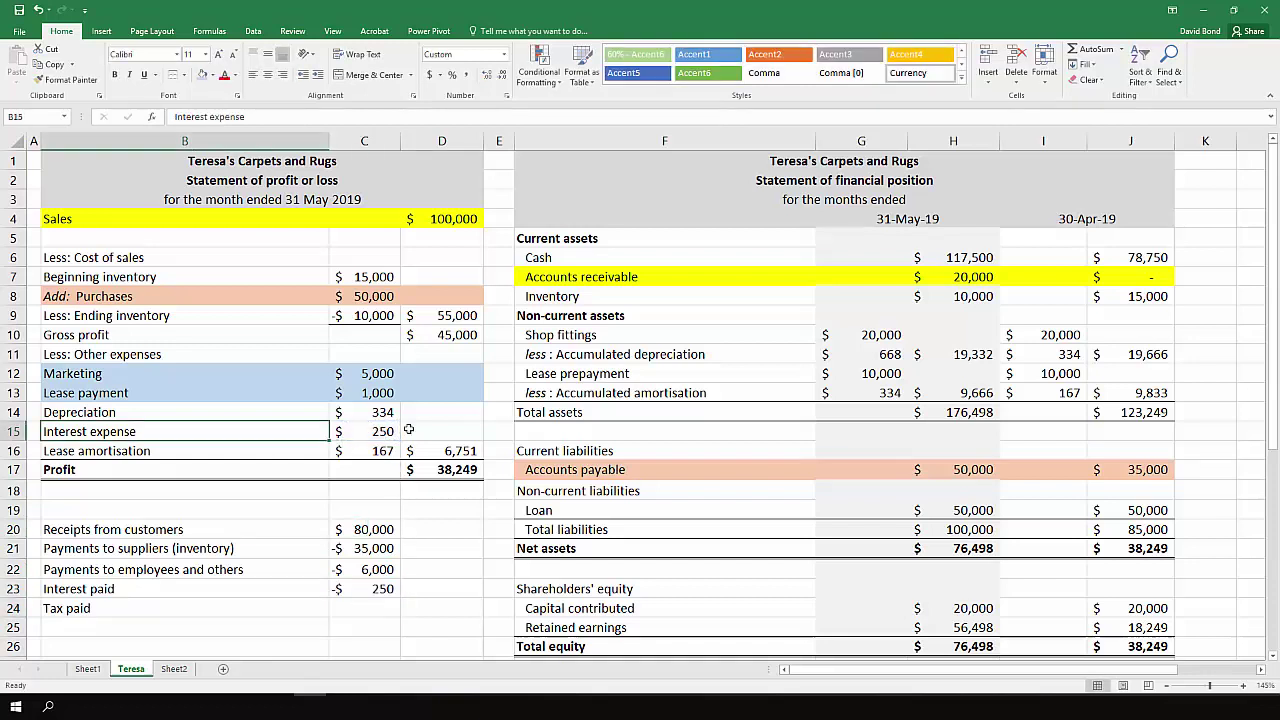
Highlight the Interest expense row (B15:D15) with a light green fill
left_click(409, 431, "shift")
left_click(211, 75)
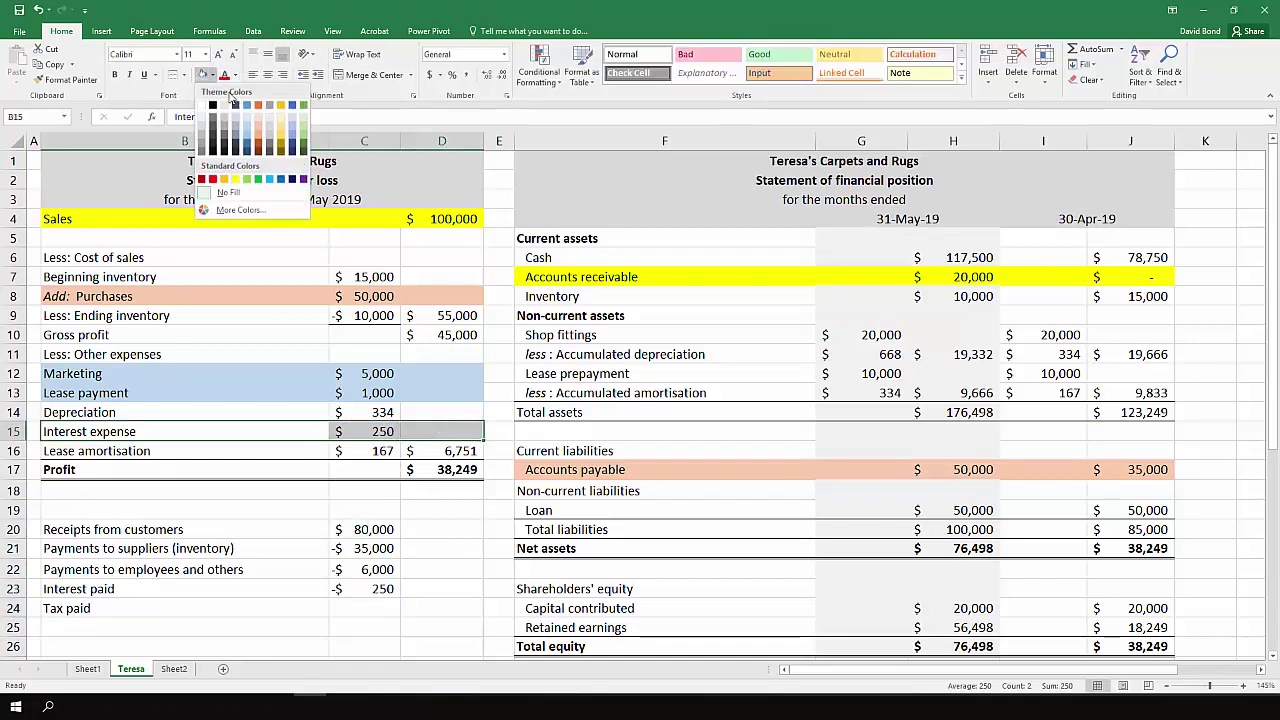
left_click(303, 121)
left_click(356, 432)
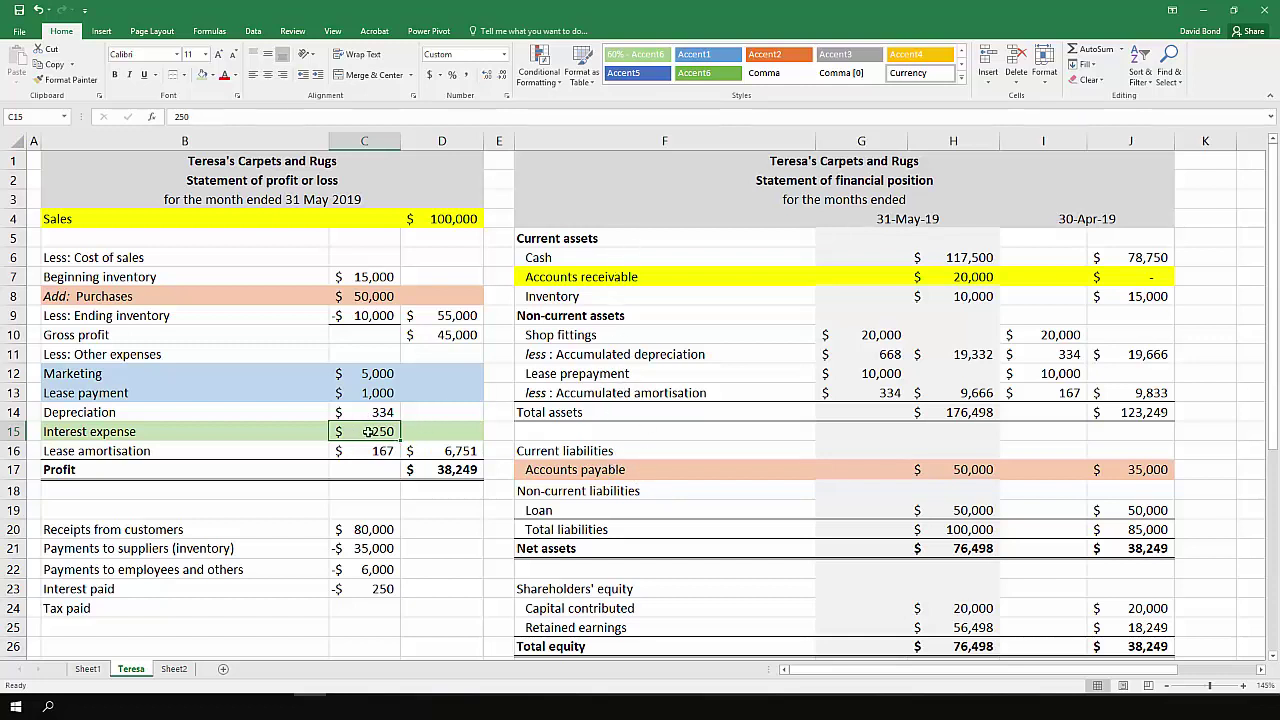
Enter 0 as the tax paid in C24
left_click(376, 608)
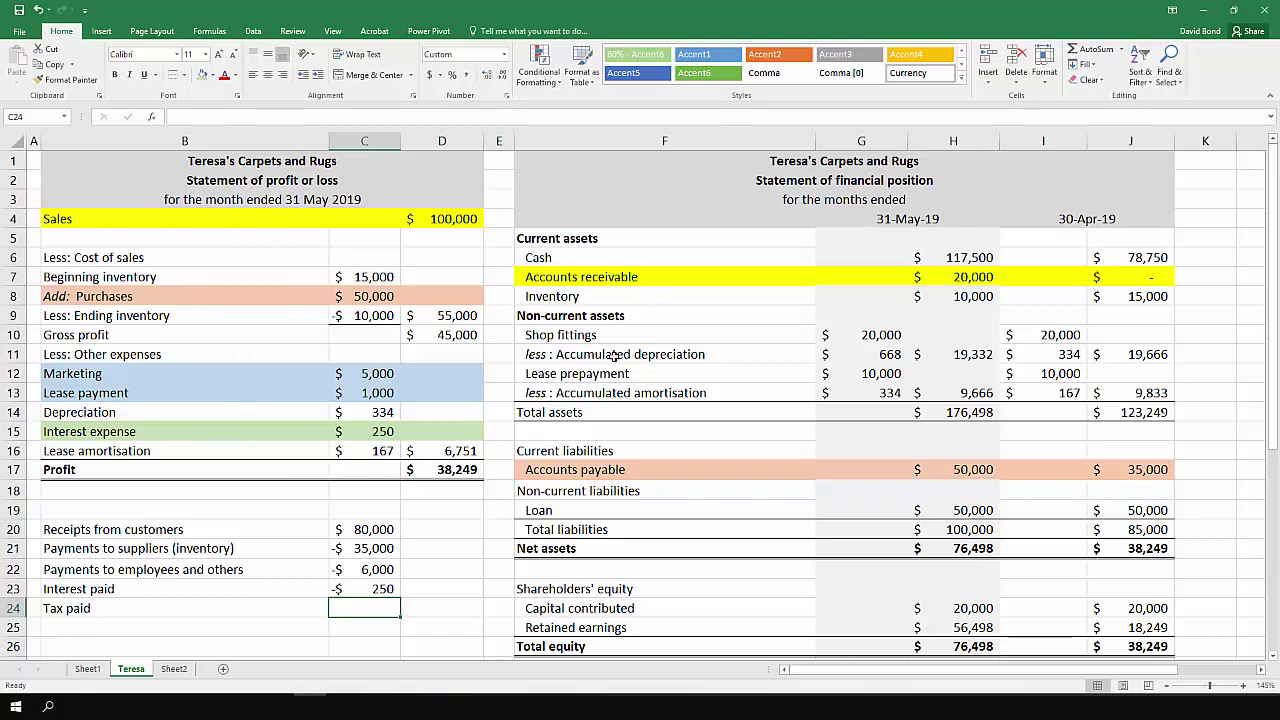
type("0")
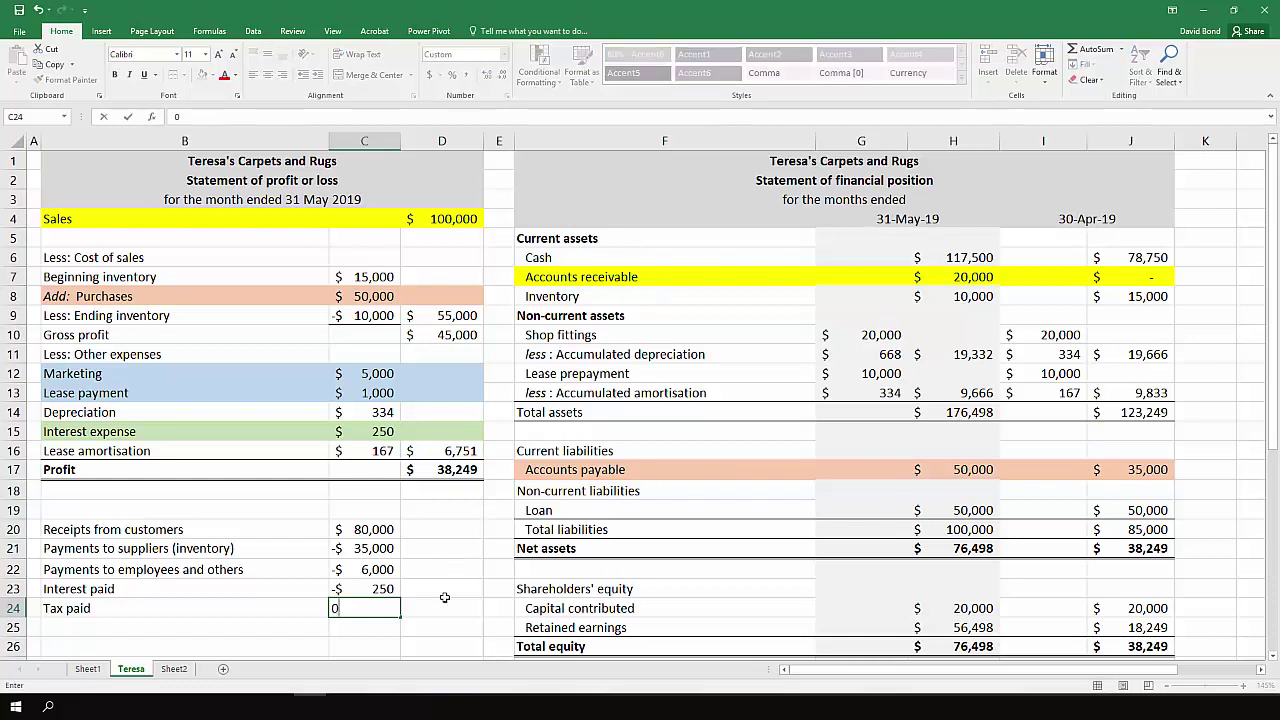
key("Return")
Add a "Total cash from operations" line in row 25 that sums C20:C24 in C25
left_click(204, 627)
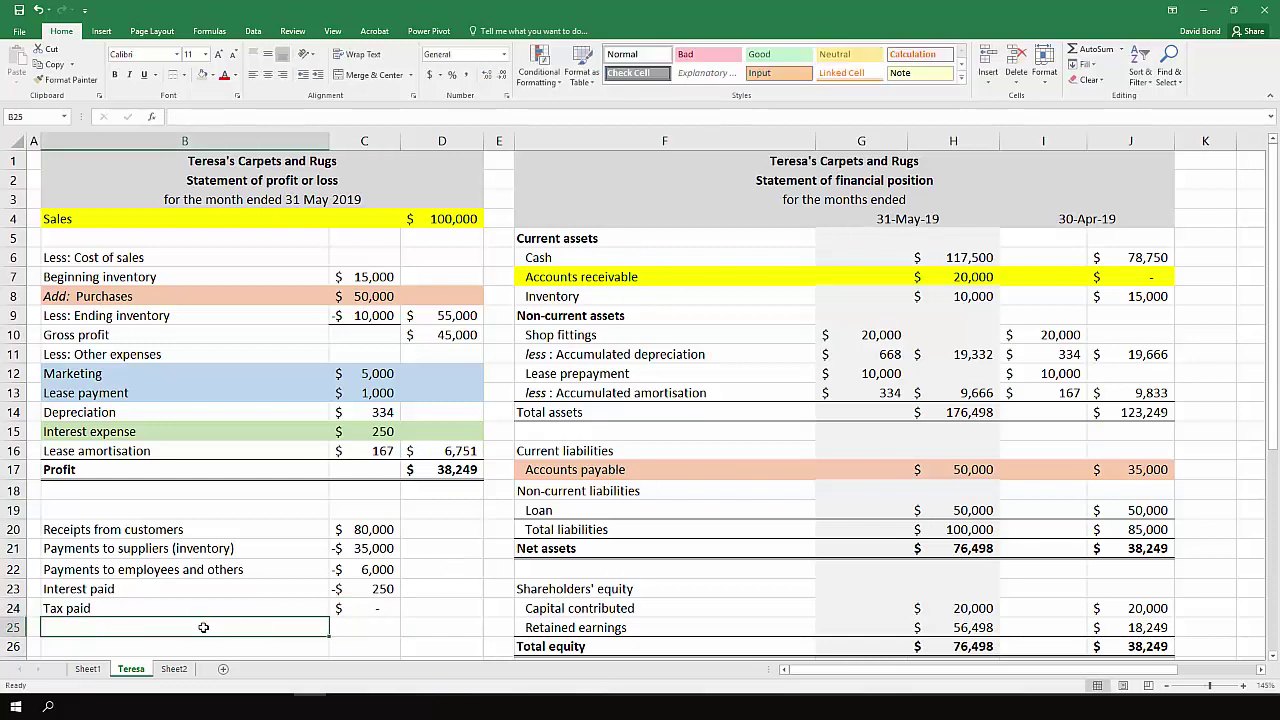
type("Total cash from")
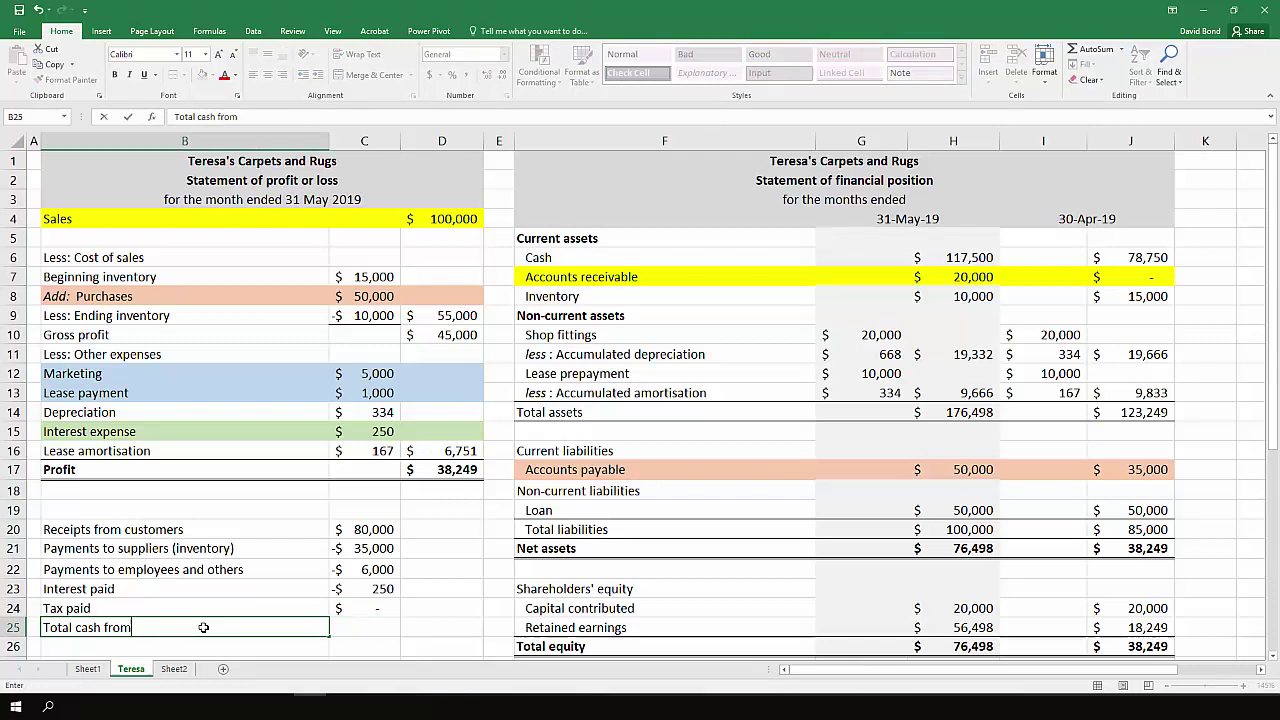
type(" operations")
key("Tab")
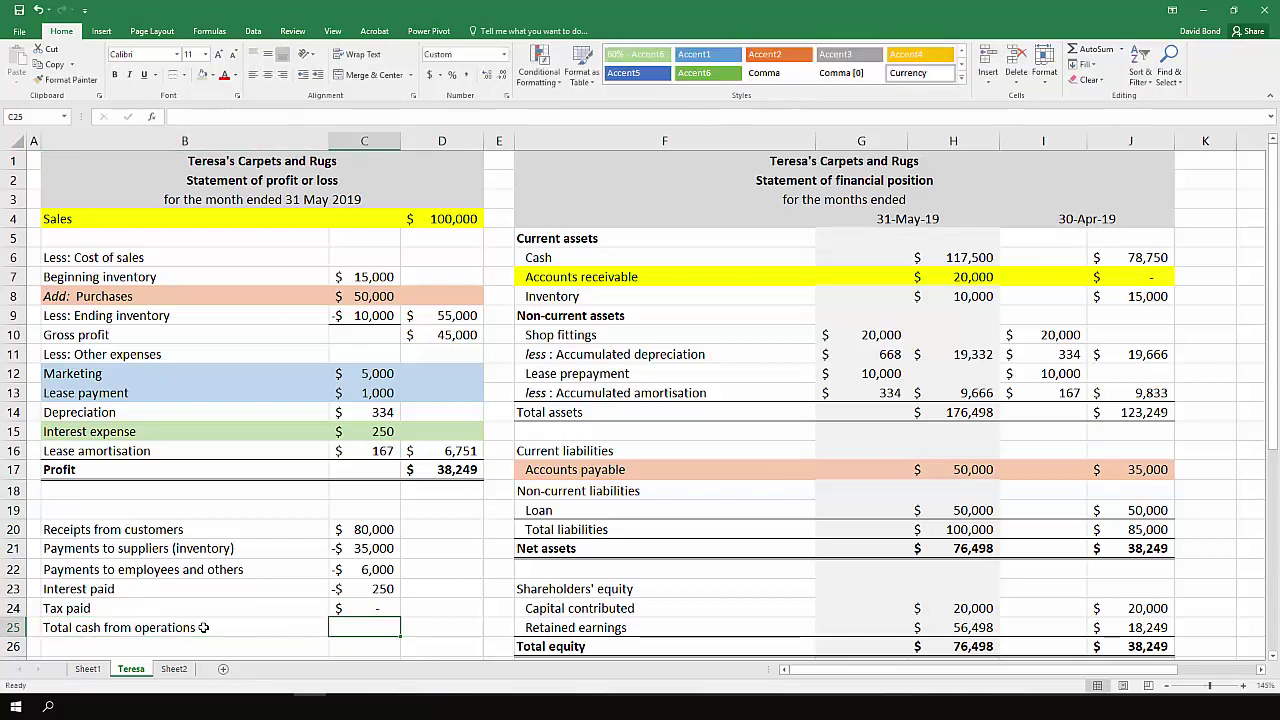
type("=sum(")
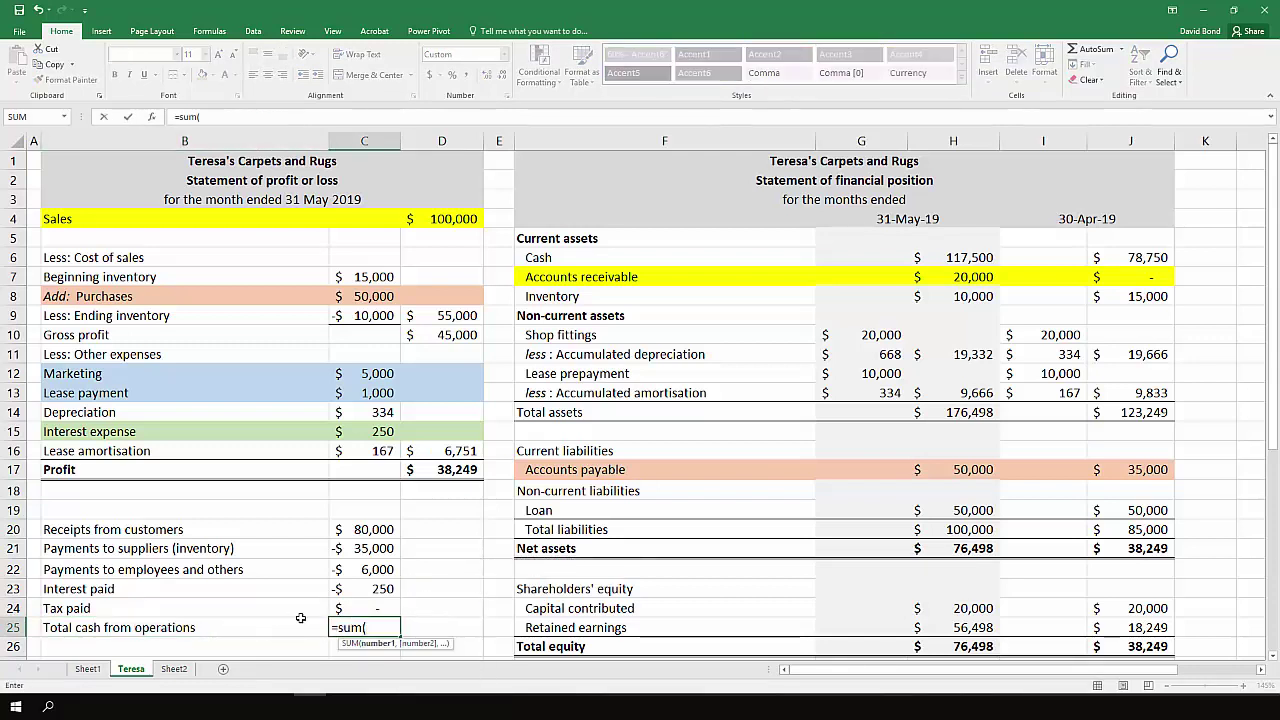
left_click_drag(397, 610, 383, 530)
key("Return")
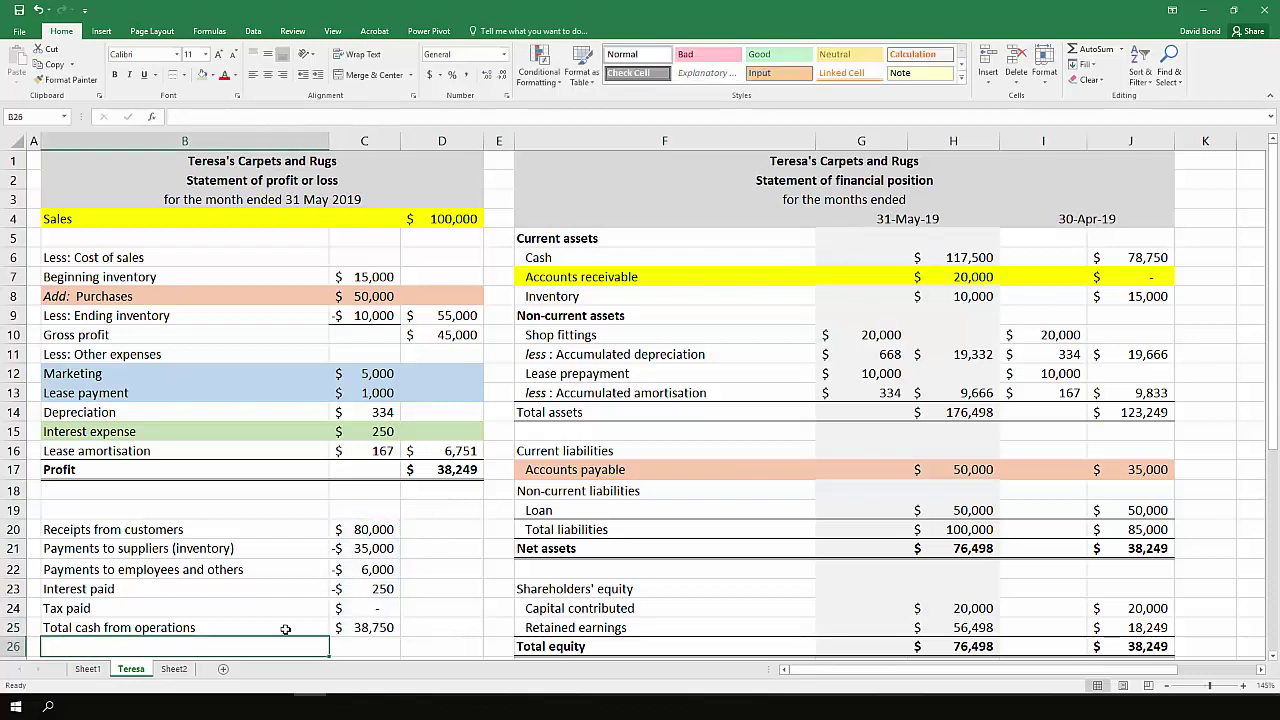
Format the Total cash from operations row (B25:C25) in bold with a yellow fill and a top and double bottom border
left_click_drag(270, 628, 370, 628)
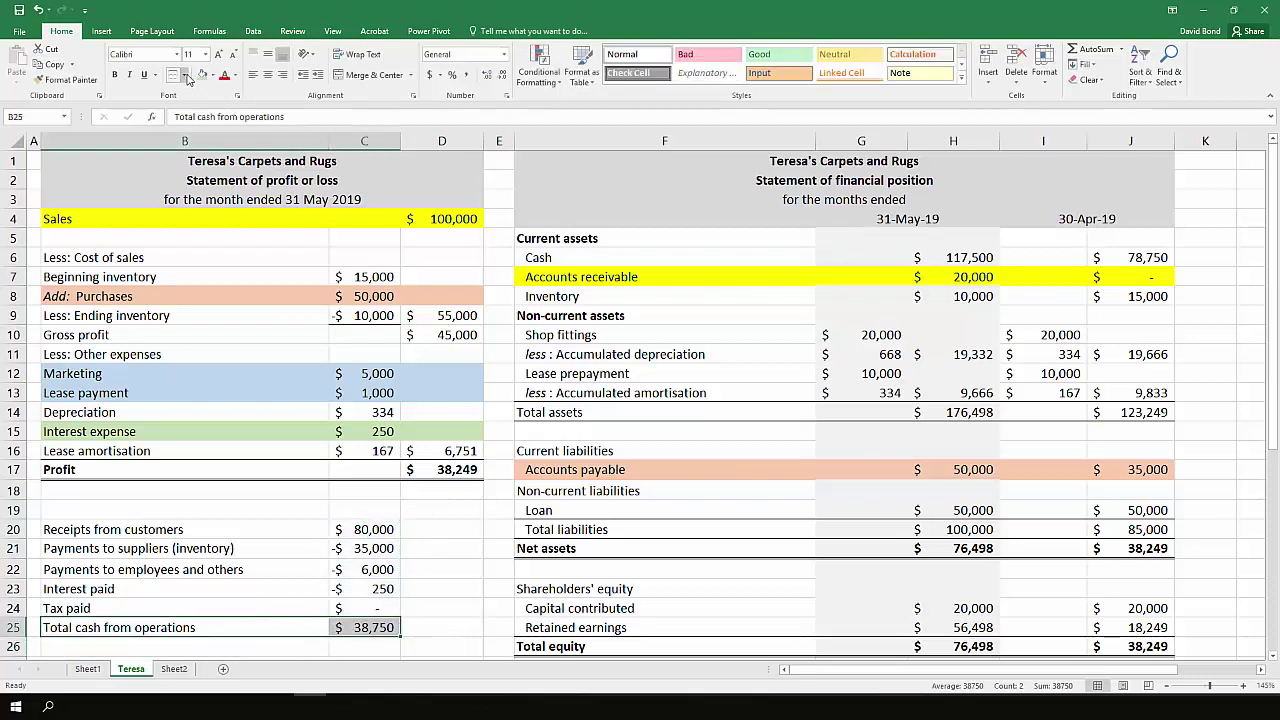
left_click(183, 75)
left_click(225, 302)
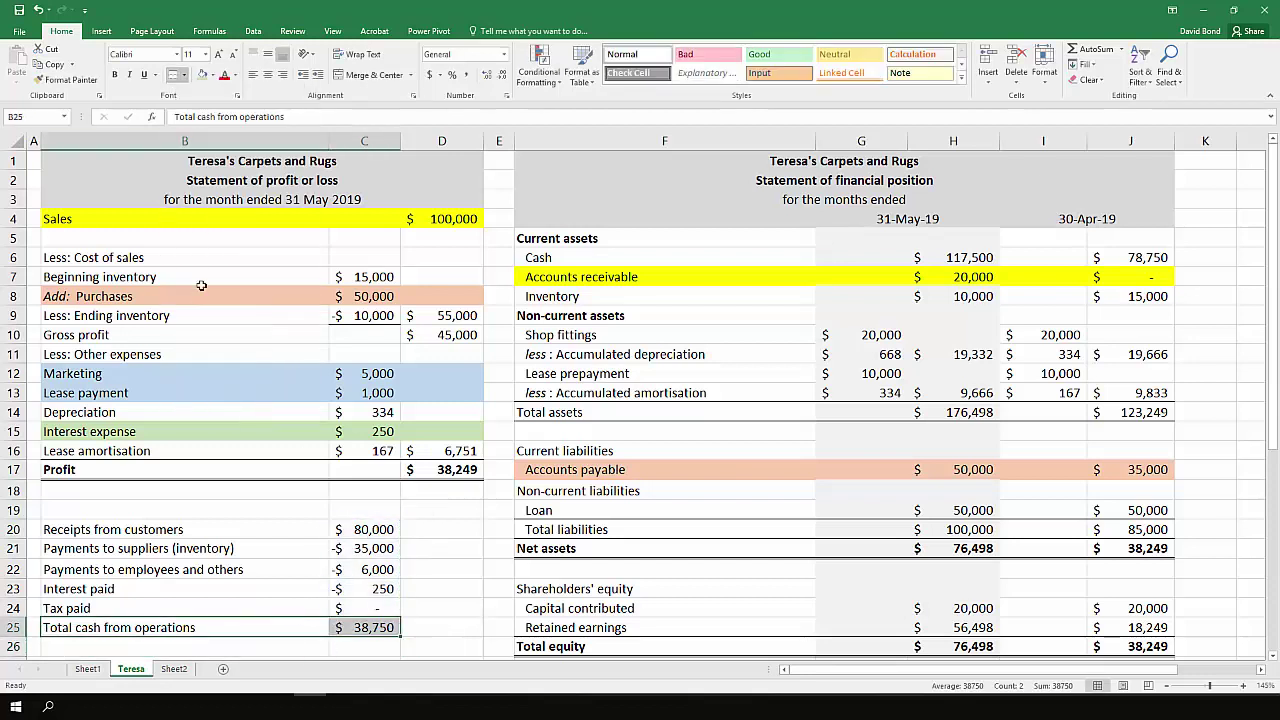
left_click(213, 75)
left_click(236, 177)
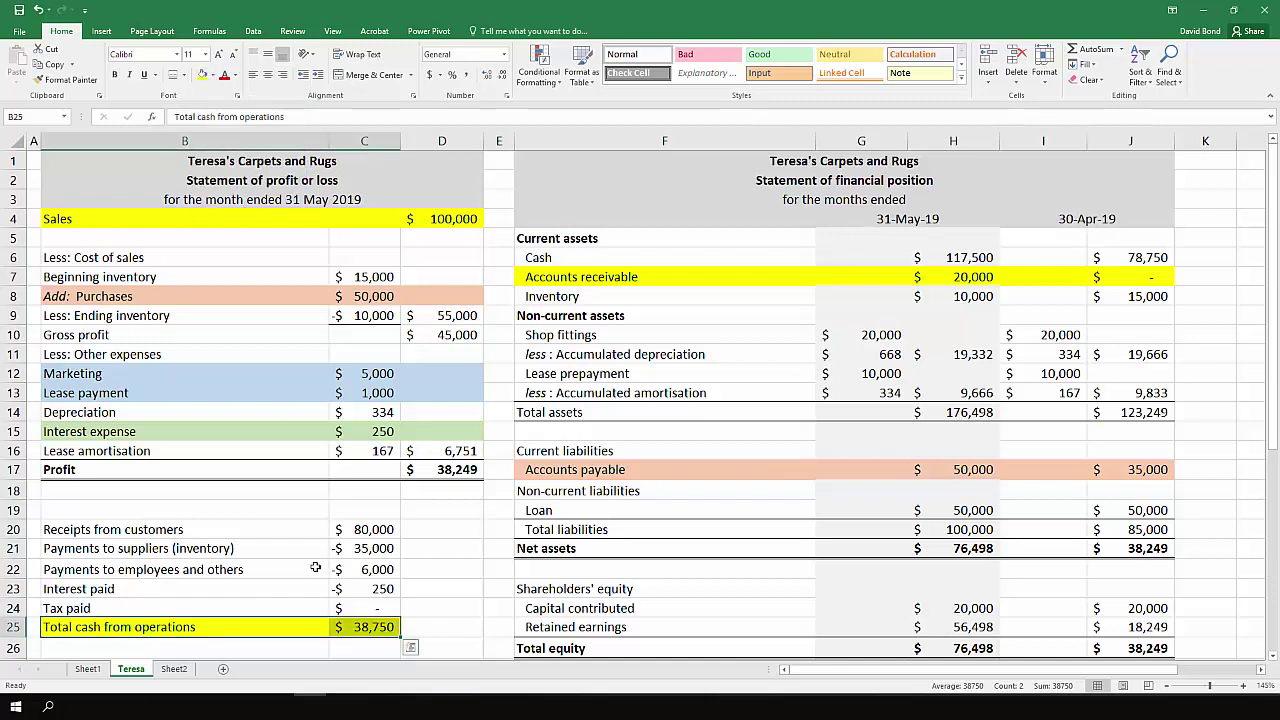
left_click(436, 628)
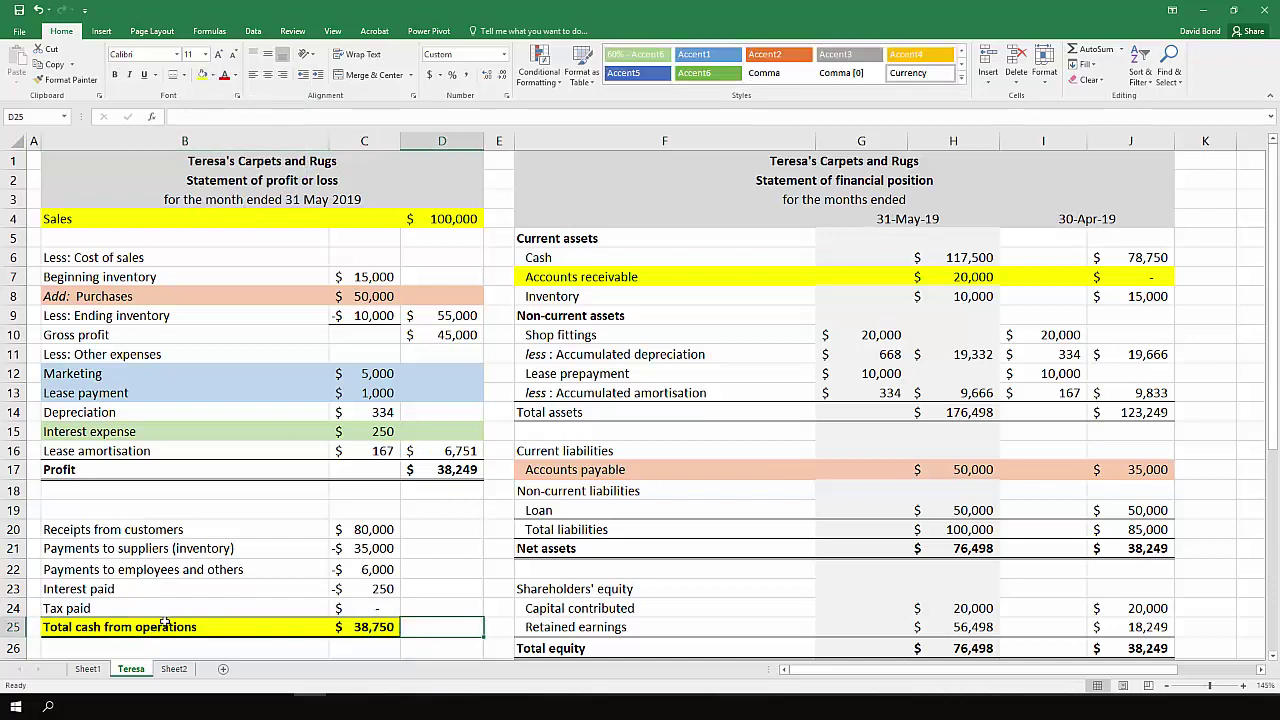
left_click(337, 620)
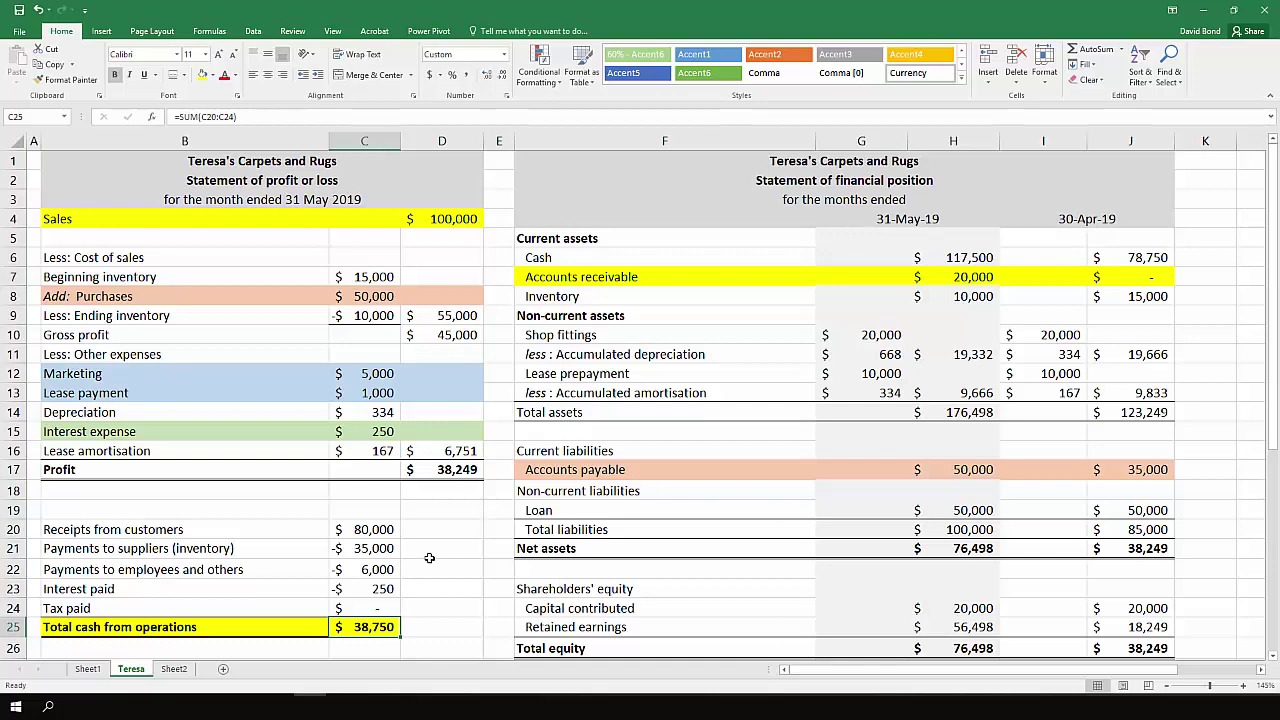
Add an "Opening" line in row 27 with C27 linked to the 30-Apr-19 cash balance in J6
scroll(429, 558, "down", 1)
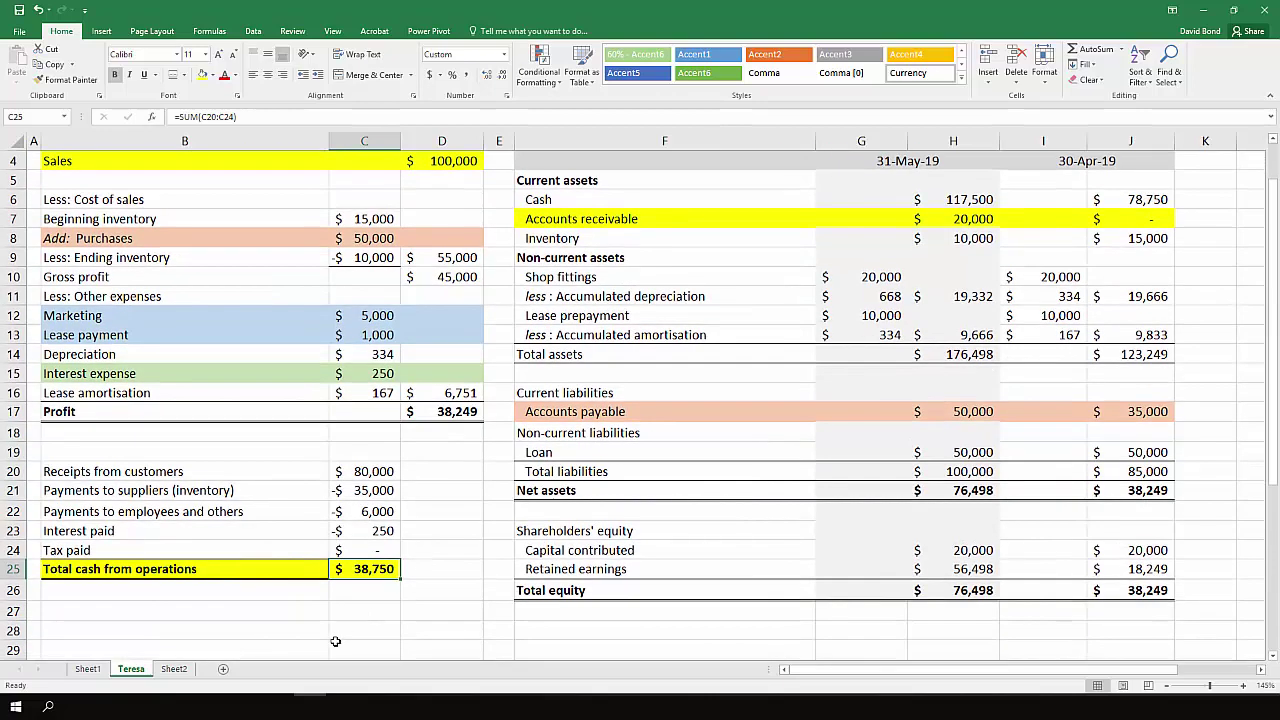
left_click(357, 607)
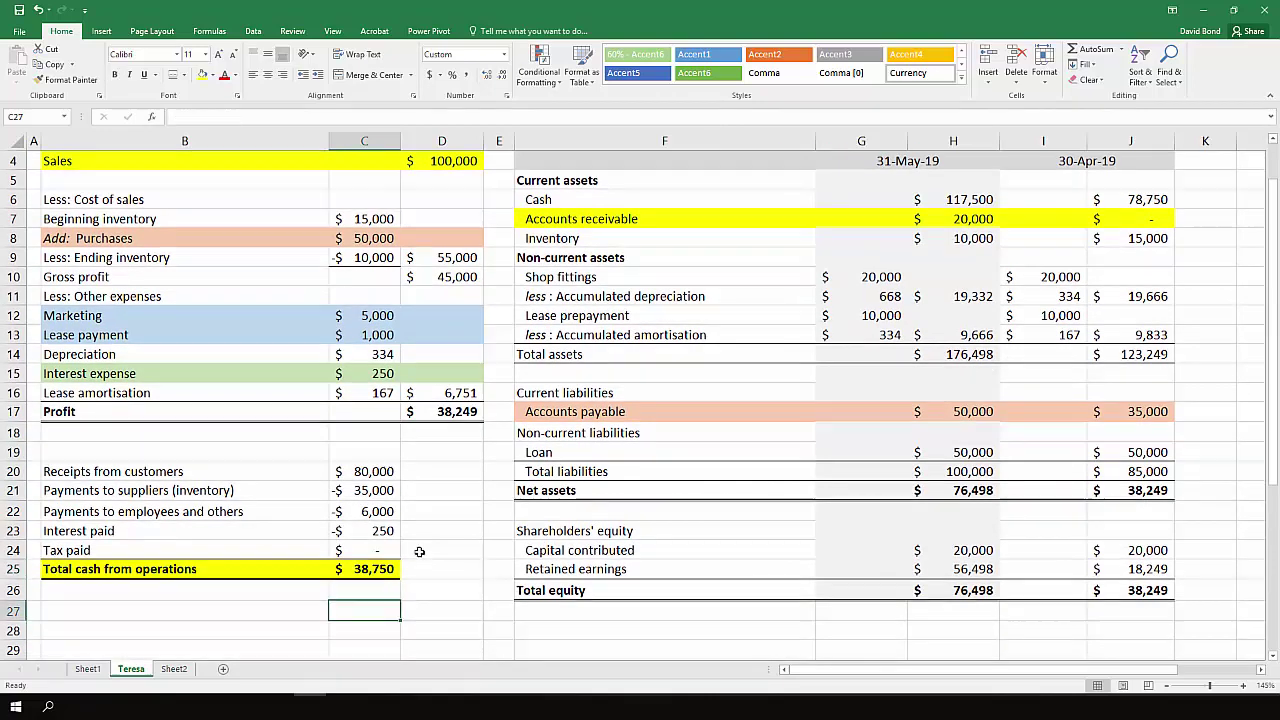
left_click(296, 610)
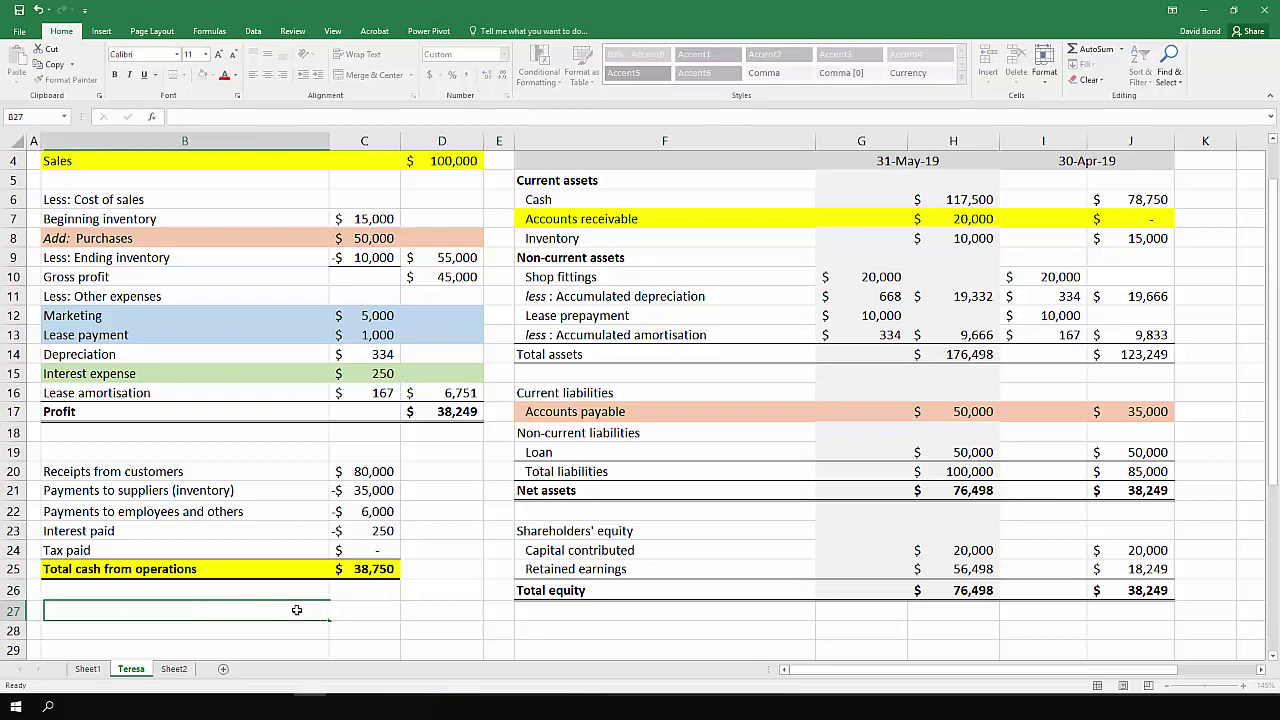
type("Opening")
key("Tab")
type("=")
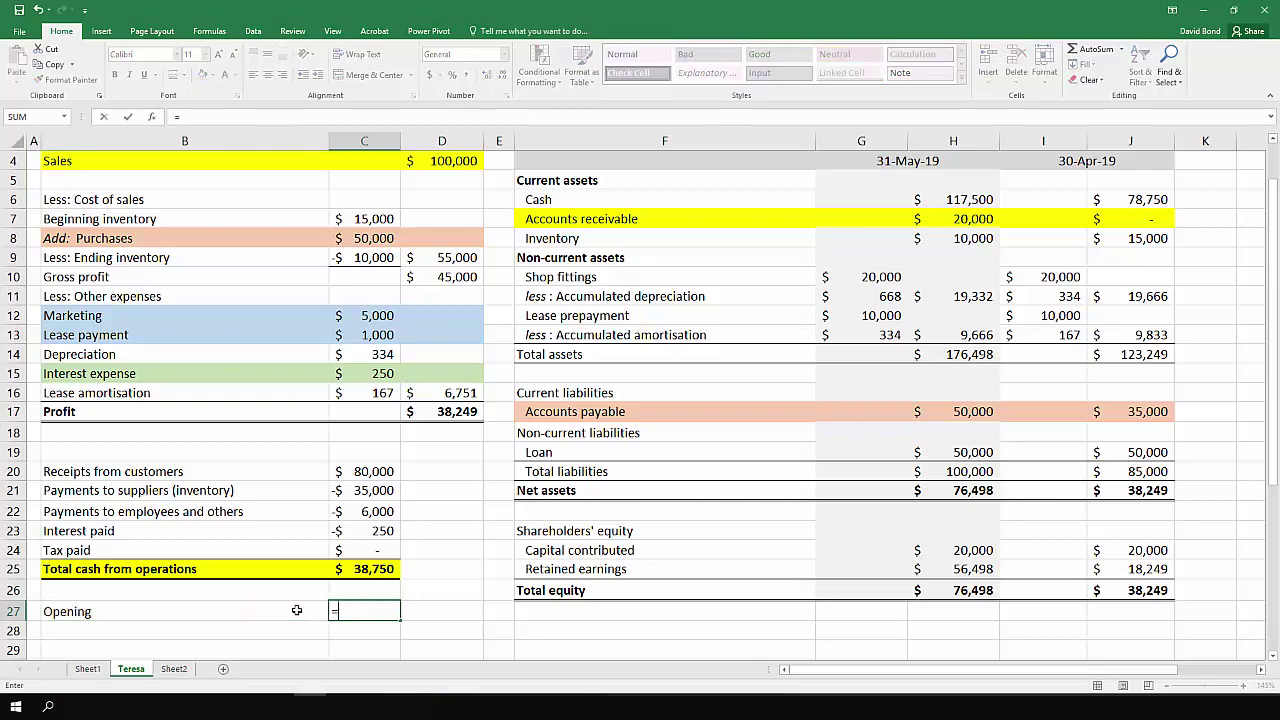
scroll(985, 265, "up", 1)
left_click(1128, 256)
key("Return")
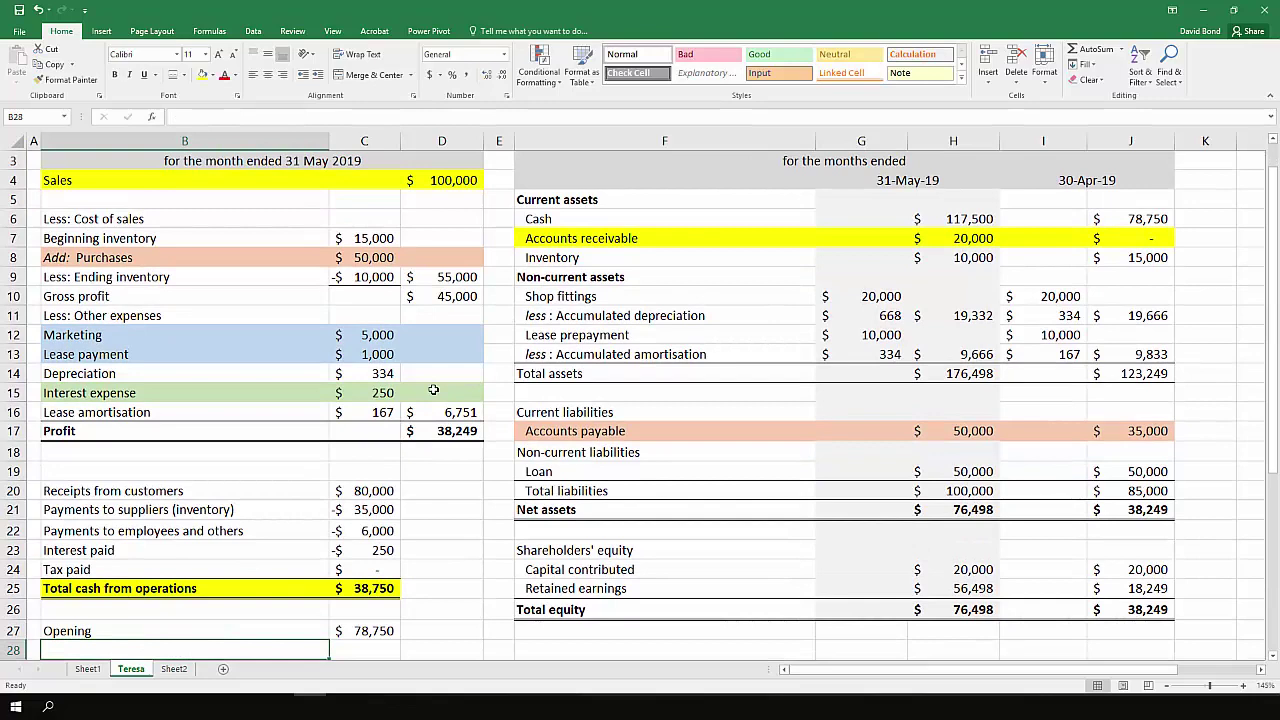
Add a "Change" line in row 28 with C28 linked to the total cash from operations in C25
type("Change")
key("Tab")
type("=")
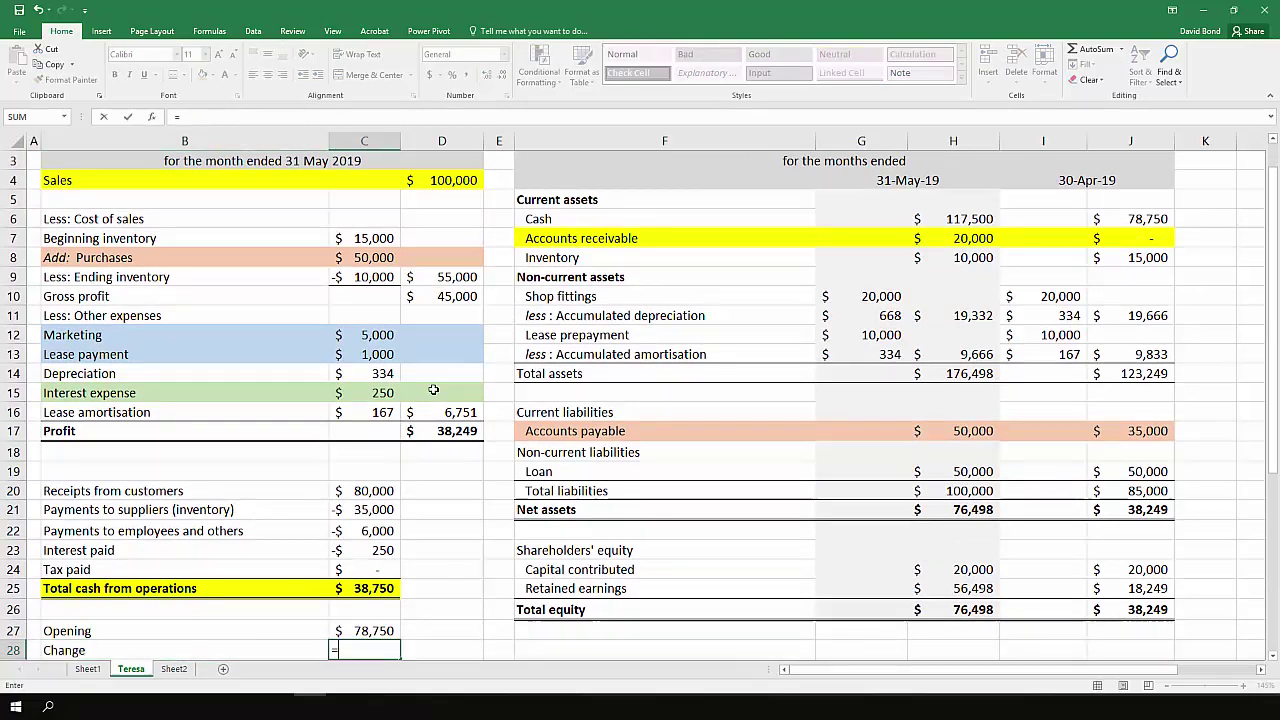
left_click(352, 588)
key("Return")
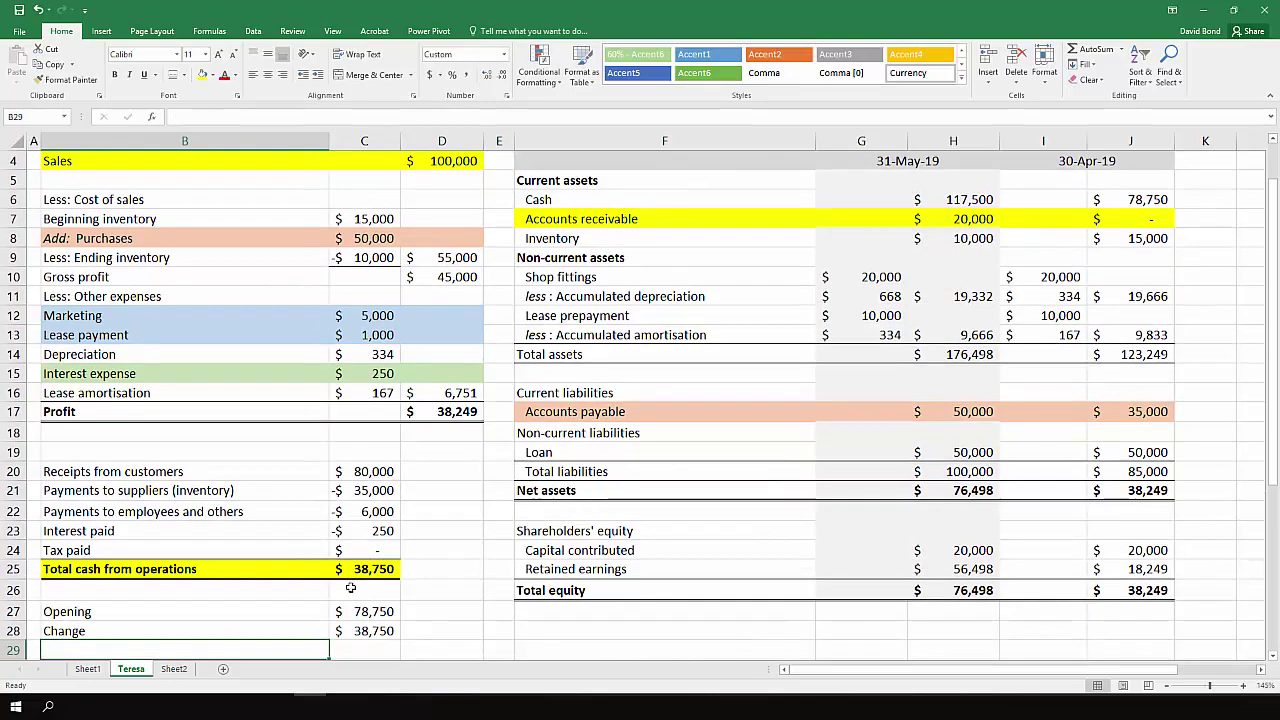
type("Closign")
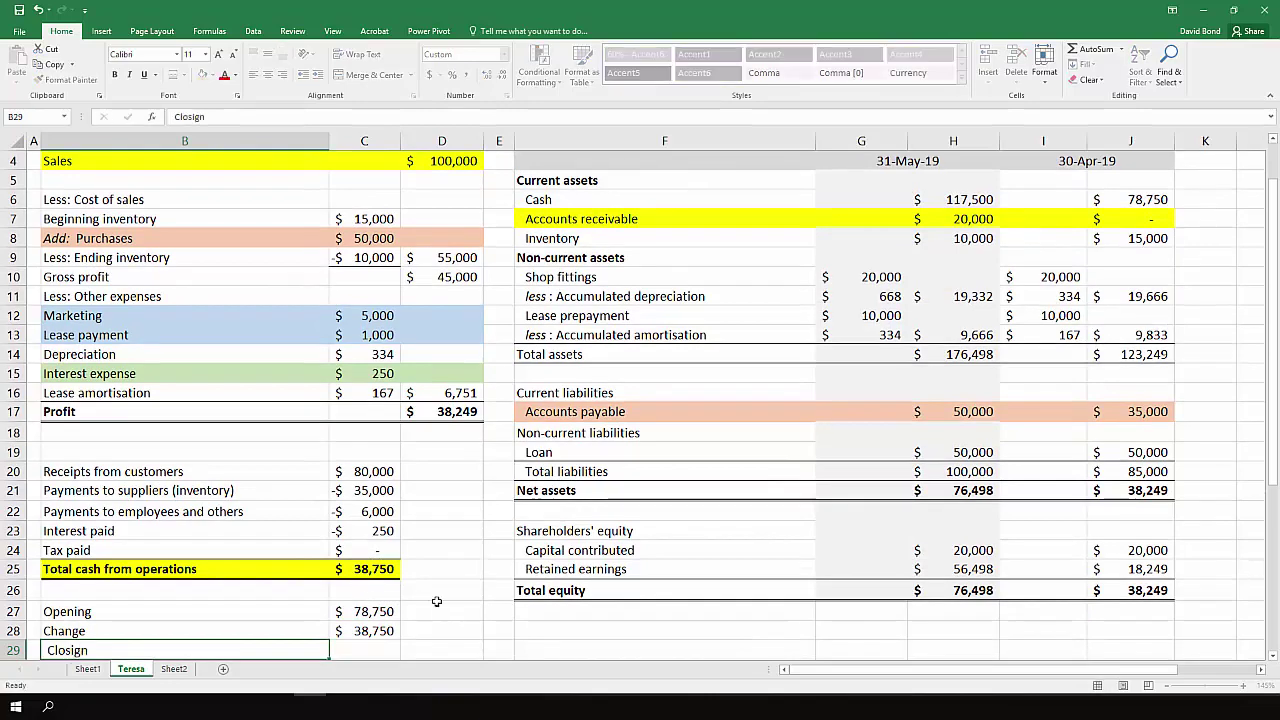
key("Tab")
type("=")
key("Left")
key("Escape")
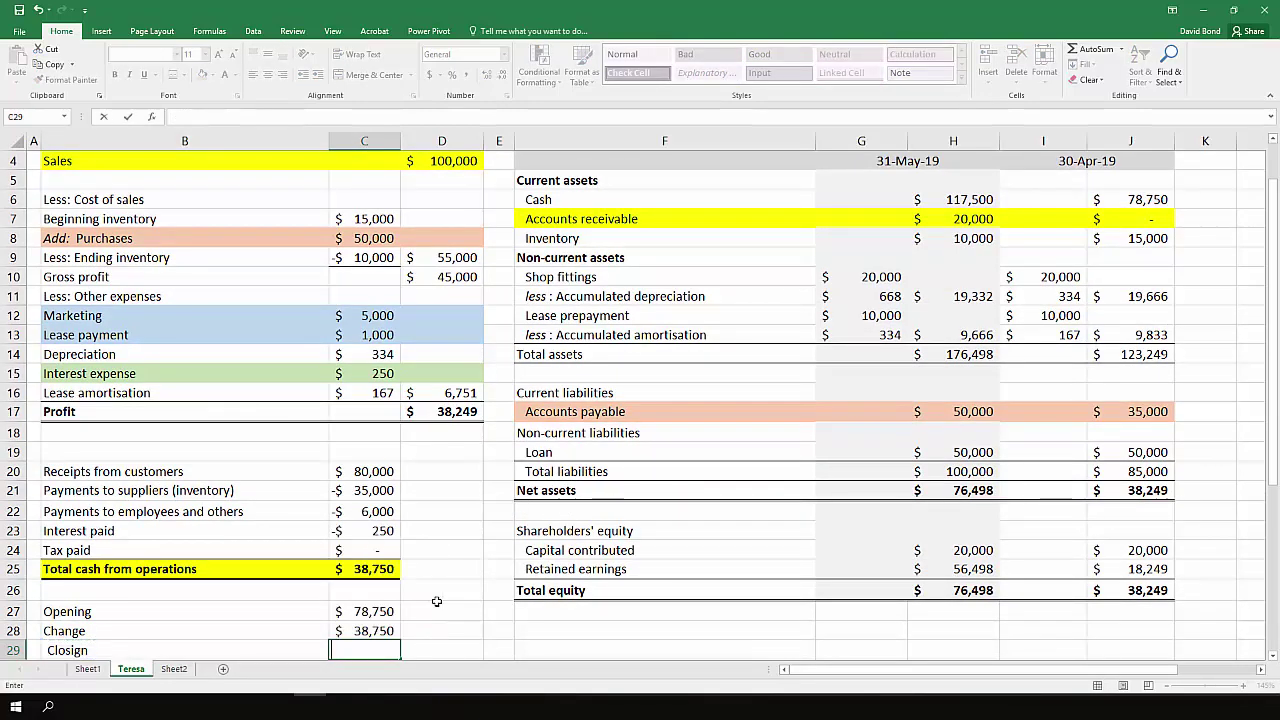
Add a "Closing" line in row 29 that adds the opening balance and the change in C29, using =C27+C28
key("Left")
type("Closing")
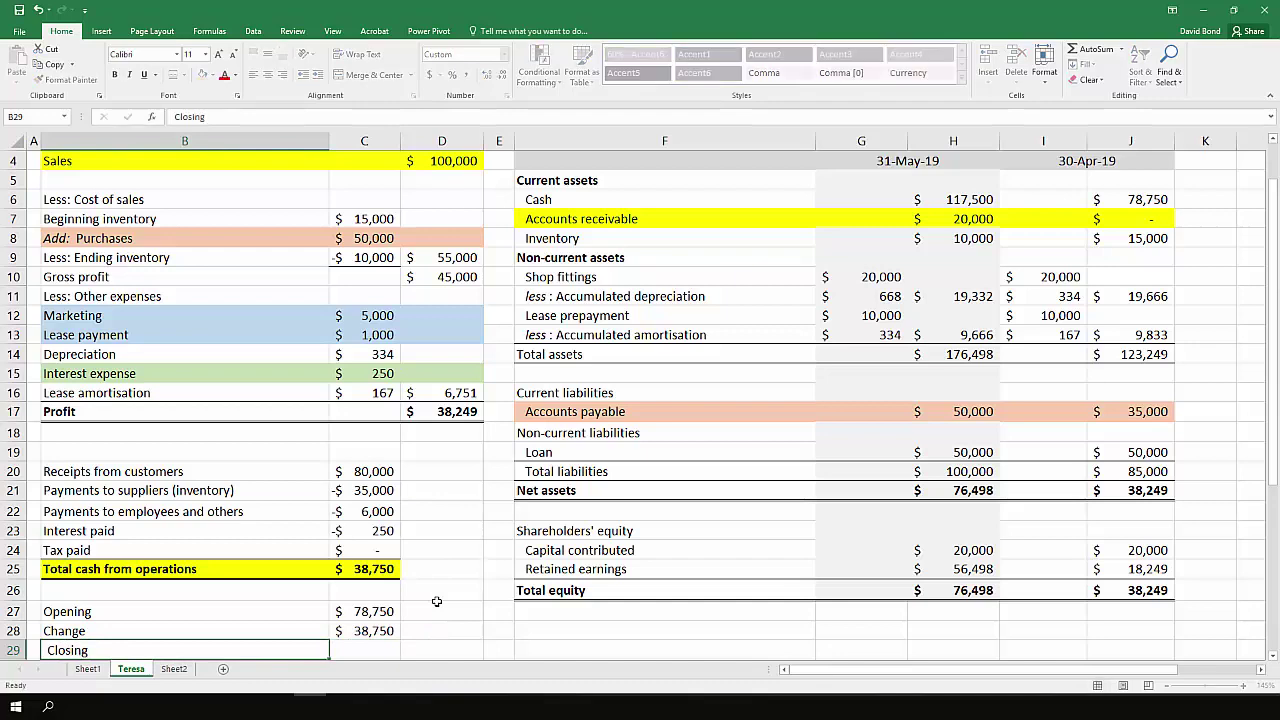
key("Tab")
type("=")
key("Up")
key("Up")
type("+")
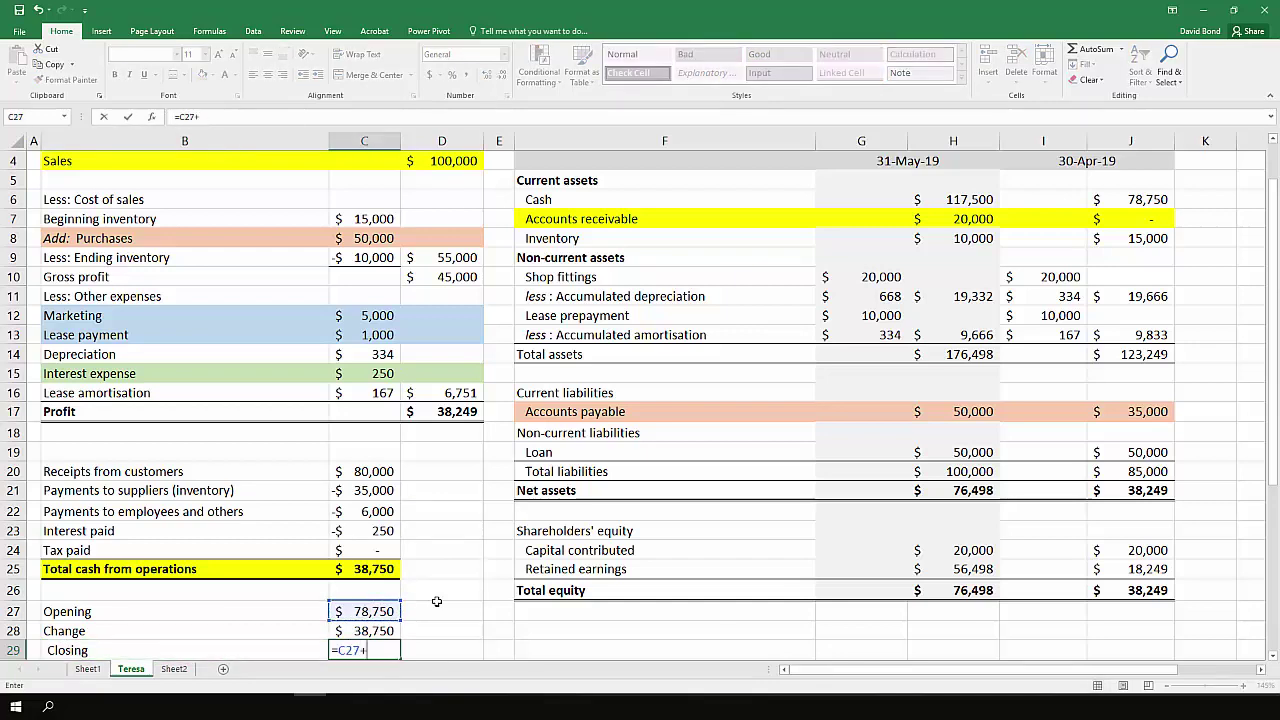
key("Up")
key("Return")
key("Up")
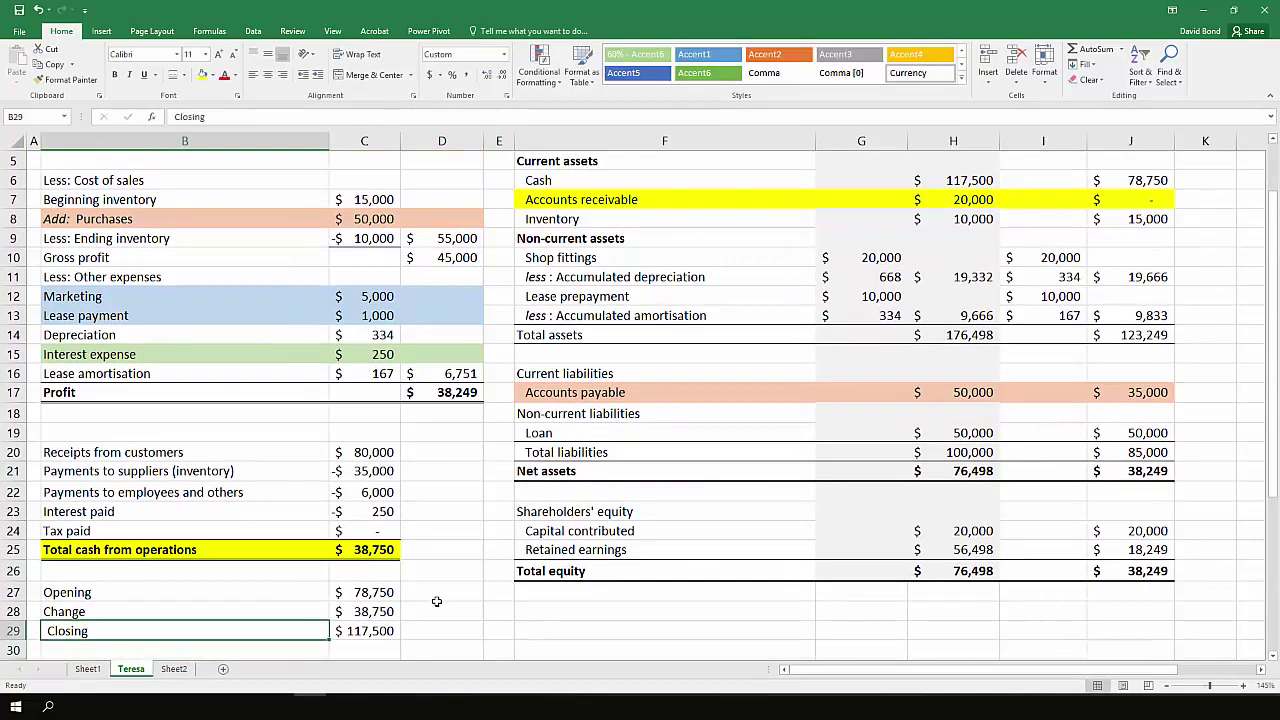
Format the Closing row (B29:C29) in bold with a yellow fill and borders, and select the 31-May-19 cash balance for comparison
left_click_drag(385, 626, 275, 628)
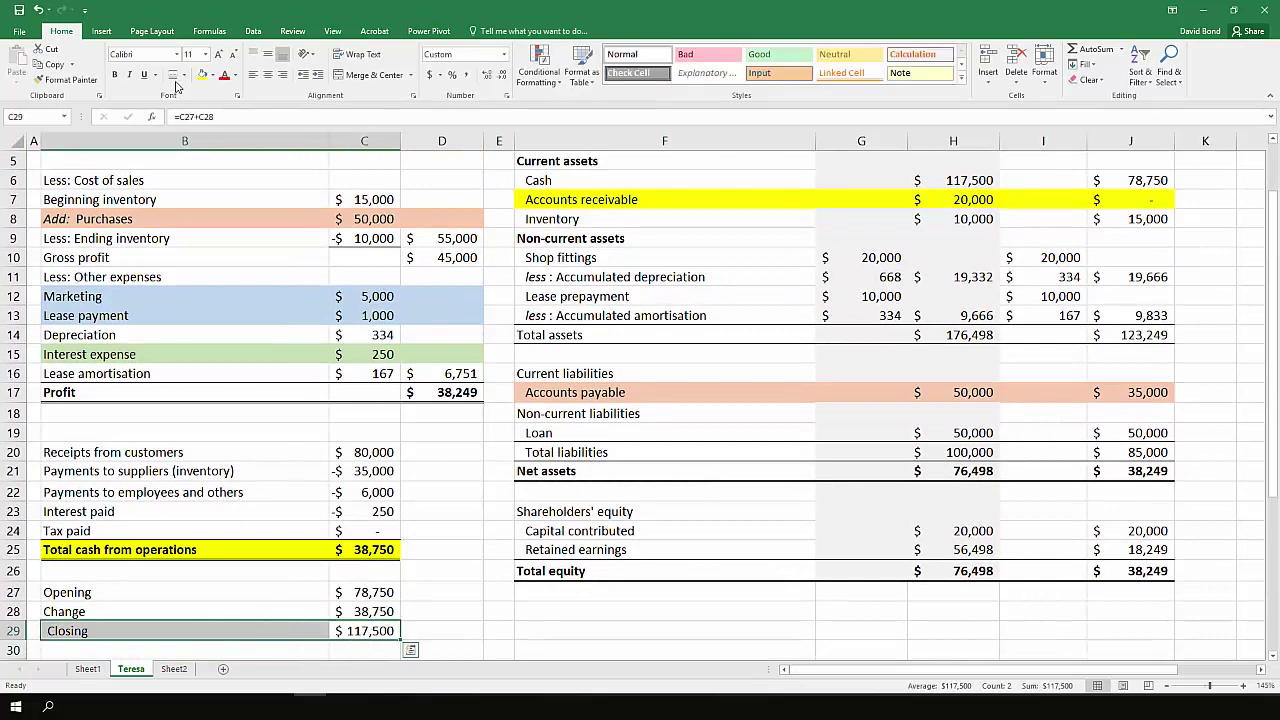
left_click(562, 408)
left_click(957, 178)
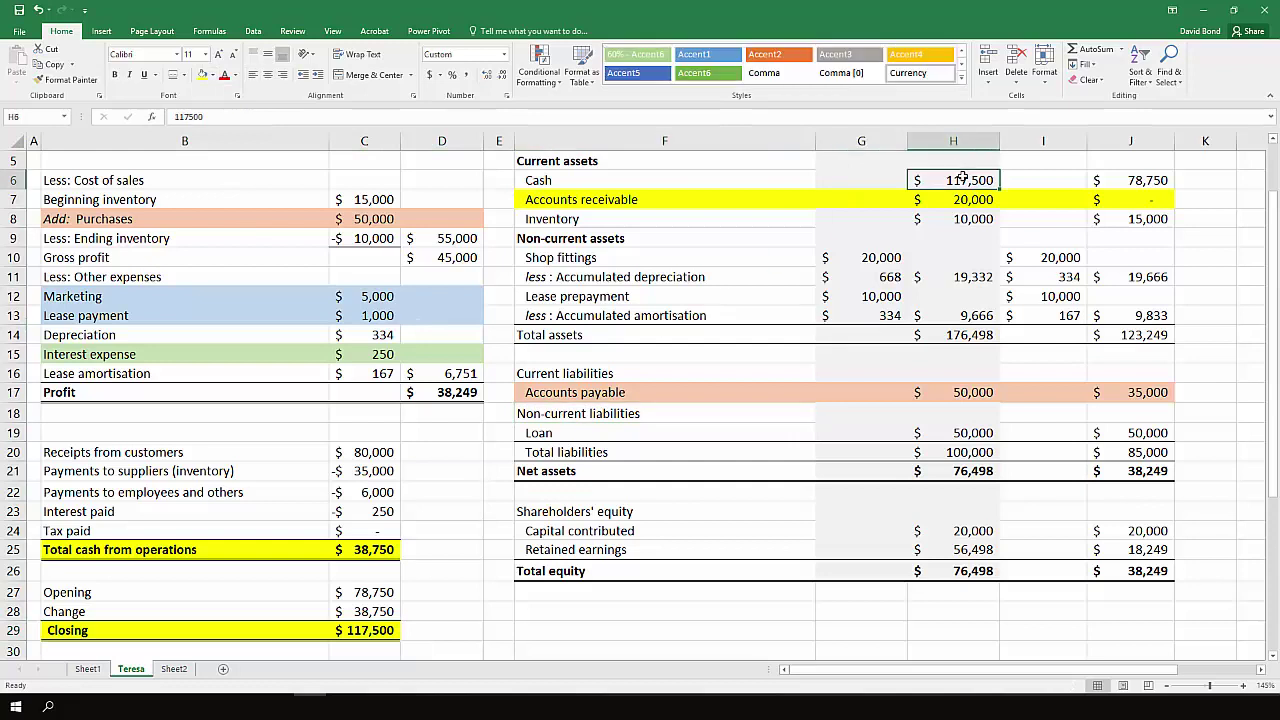